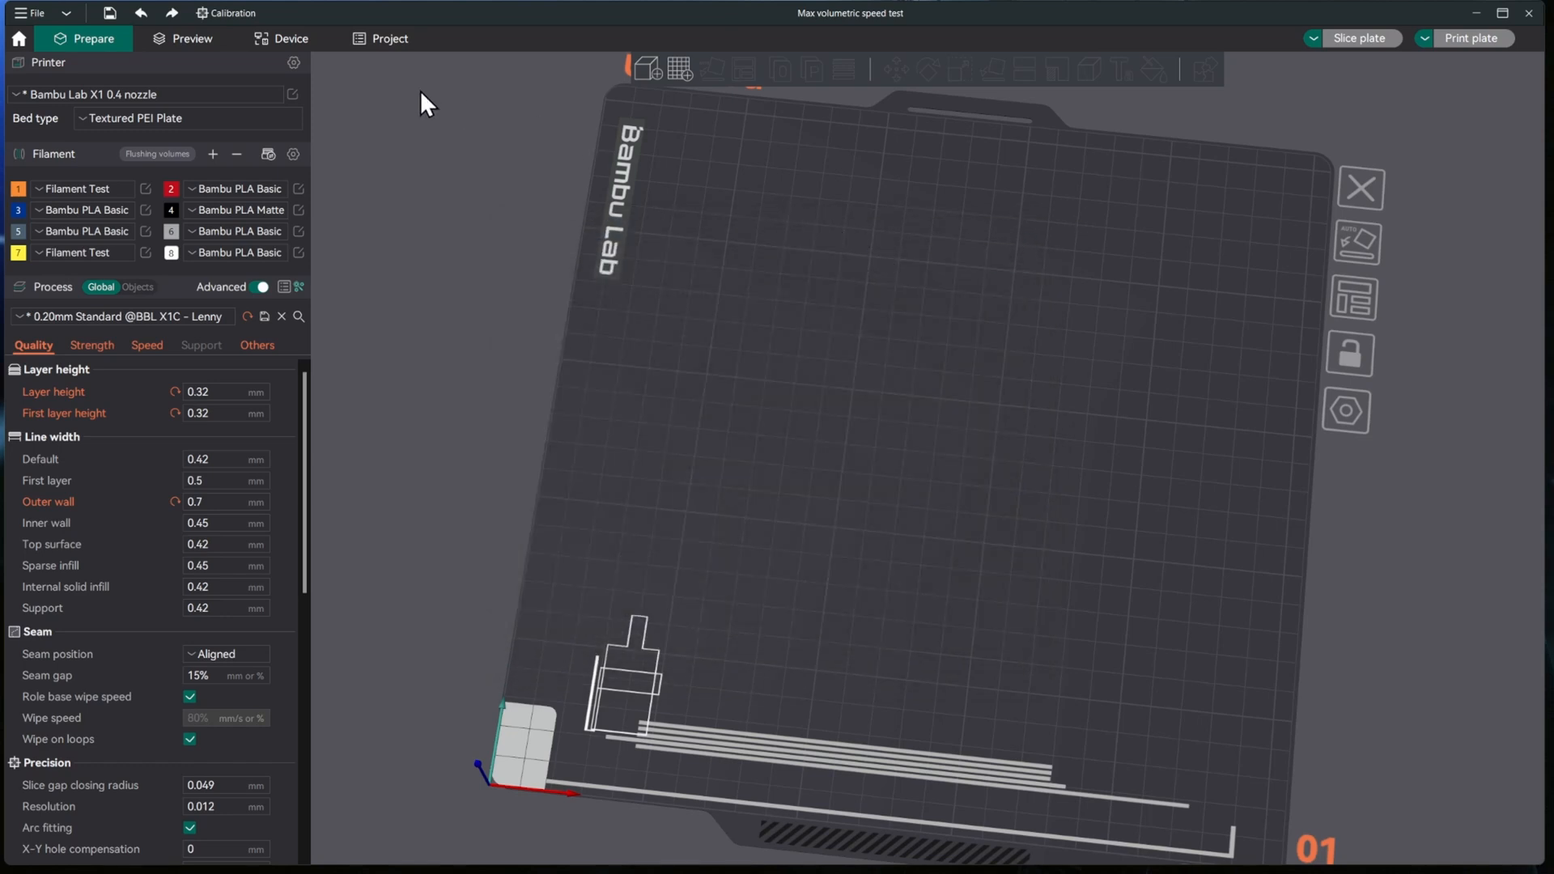
Generate the pressure advance tower calibration test, and slice and print its plate.
left_click(240, 11)
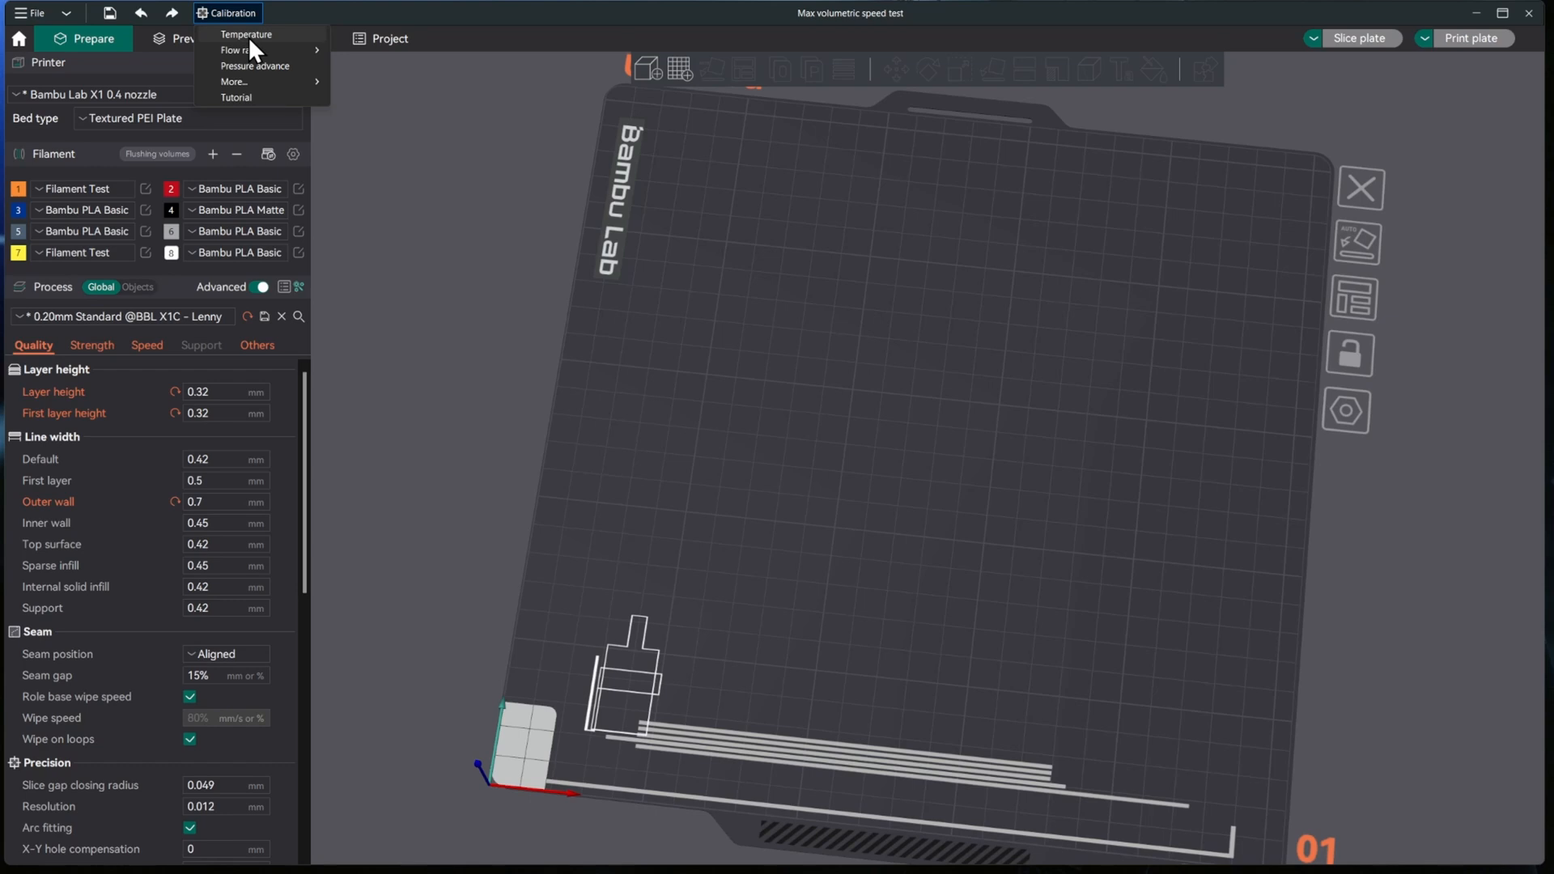
left_click(252, 70)
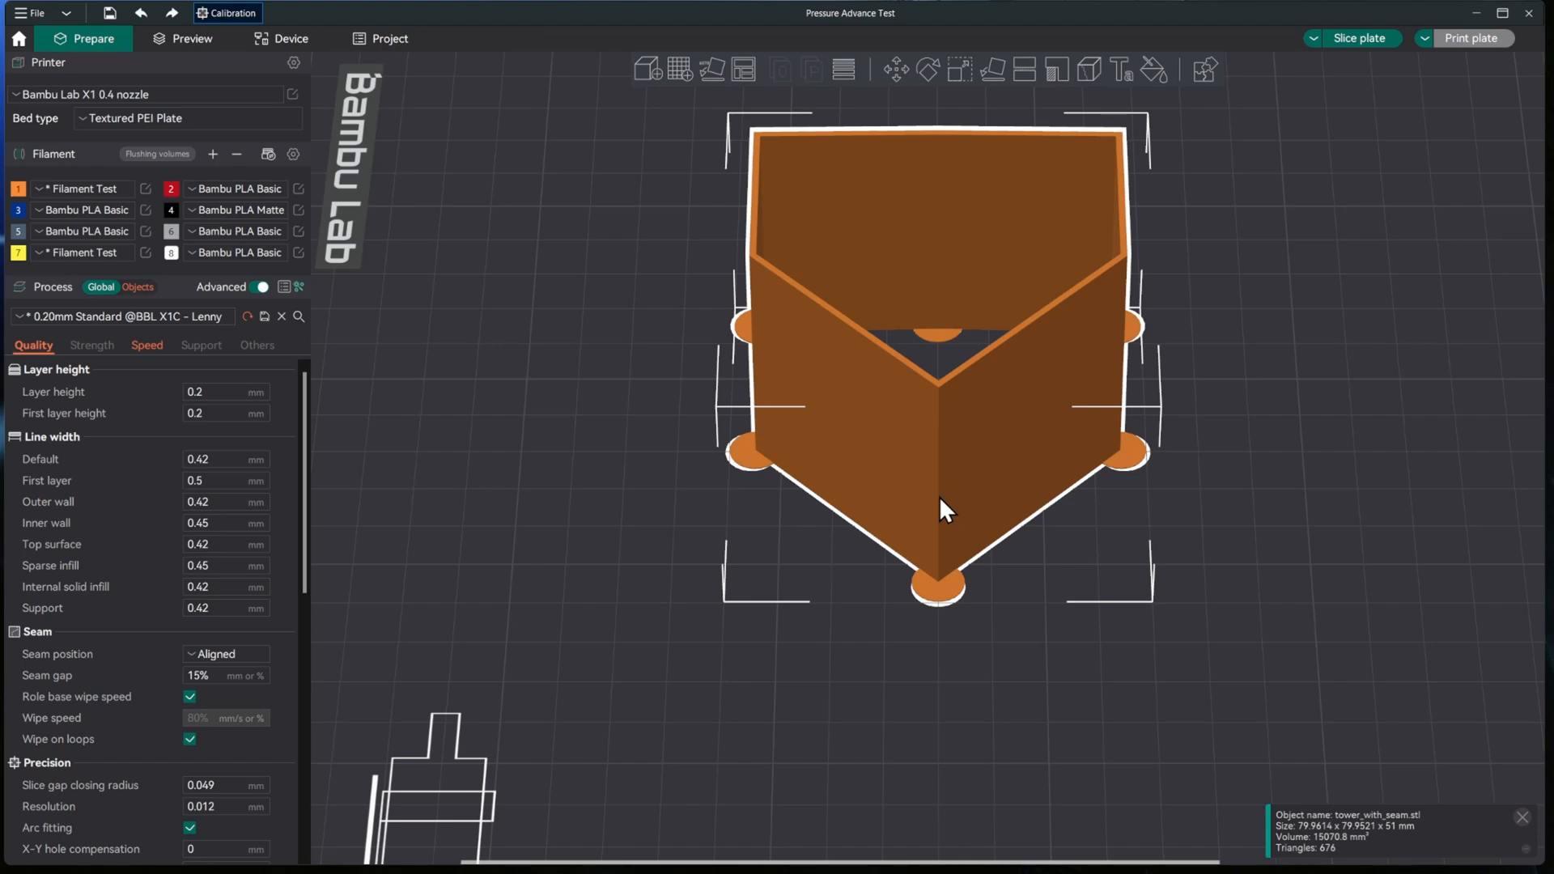
left_click(1353, 34)
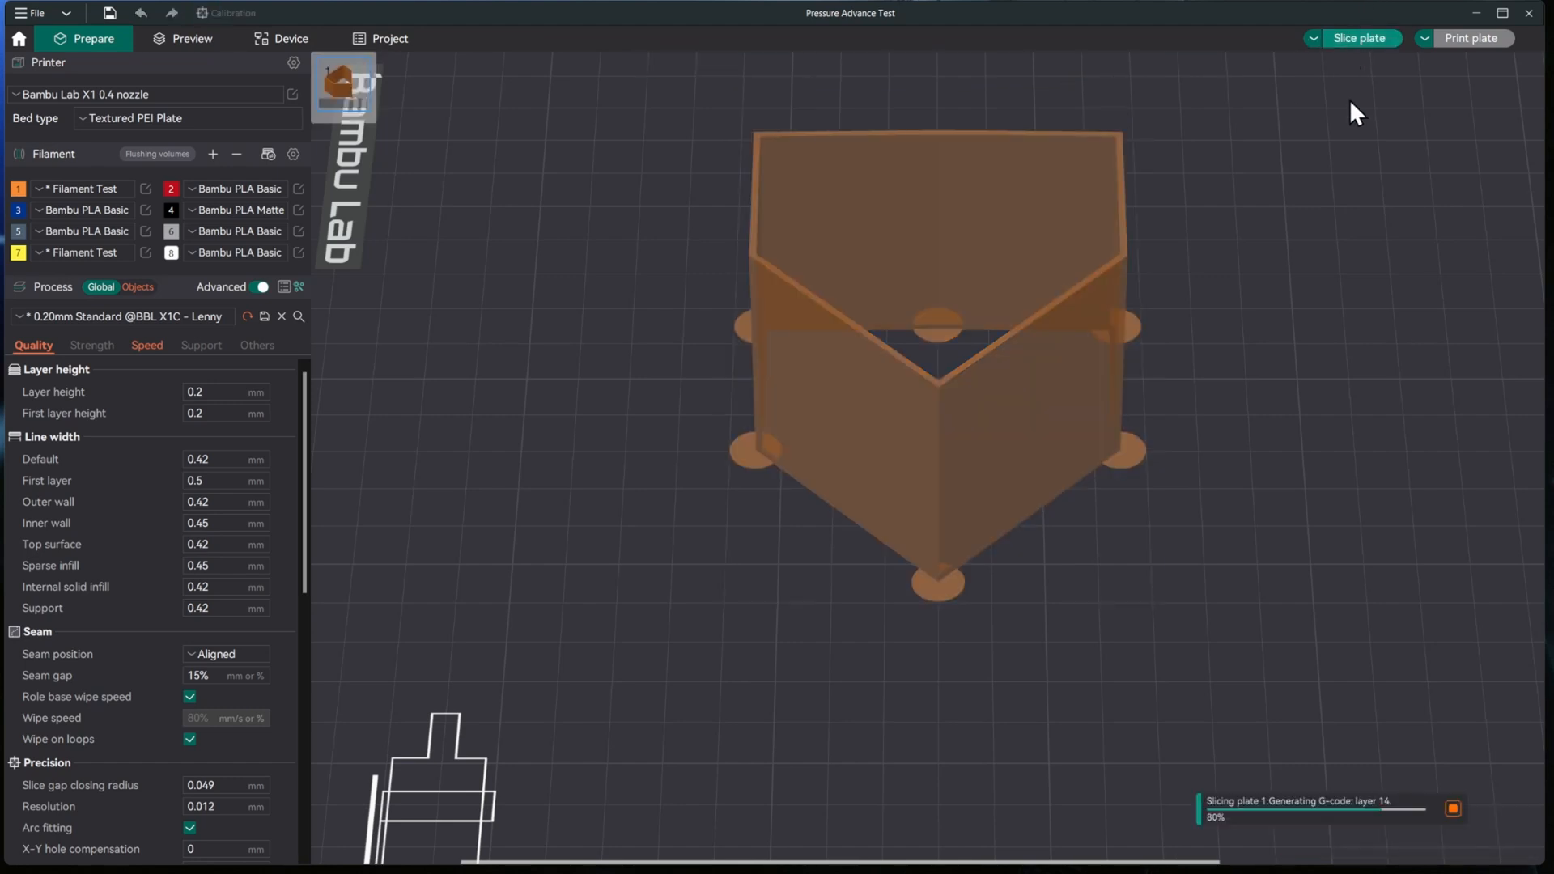
left_click(1471, 38)
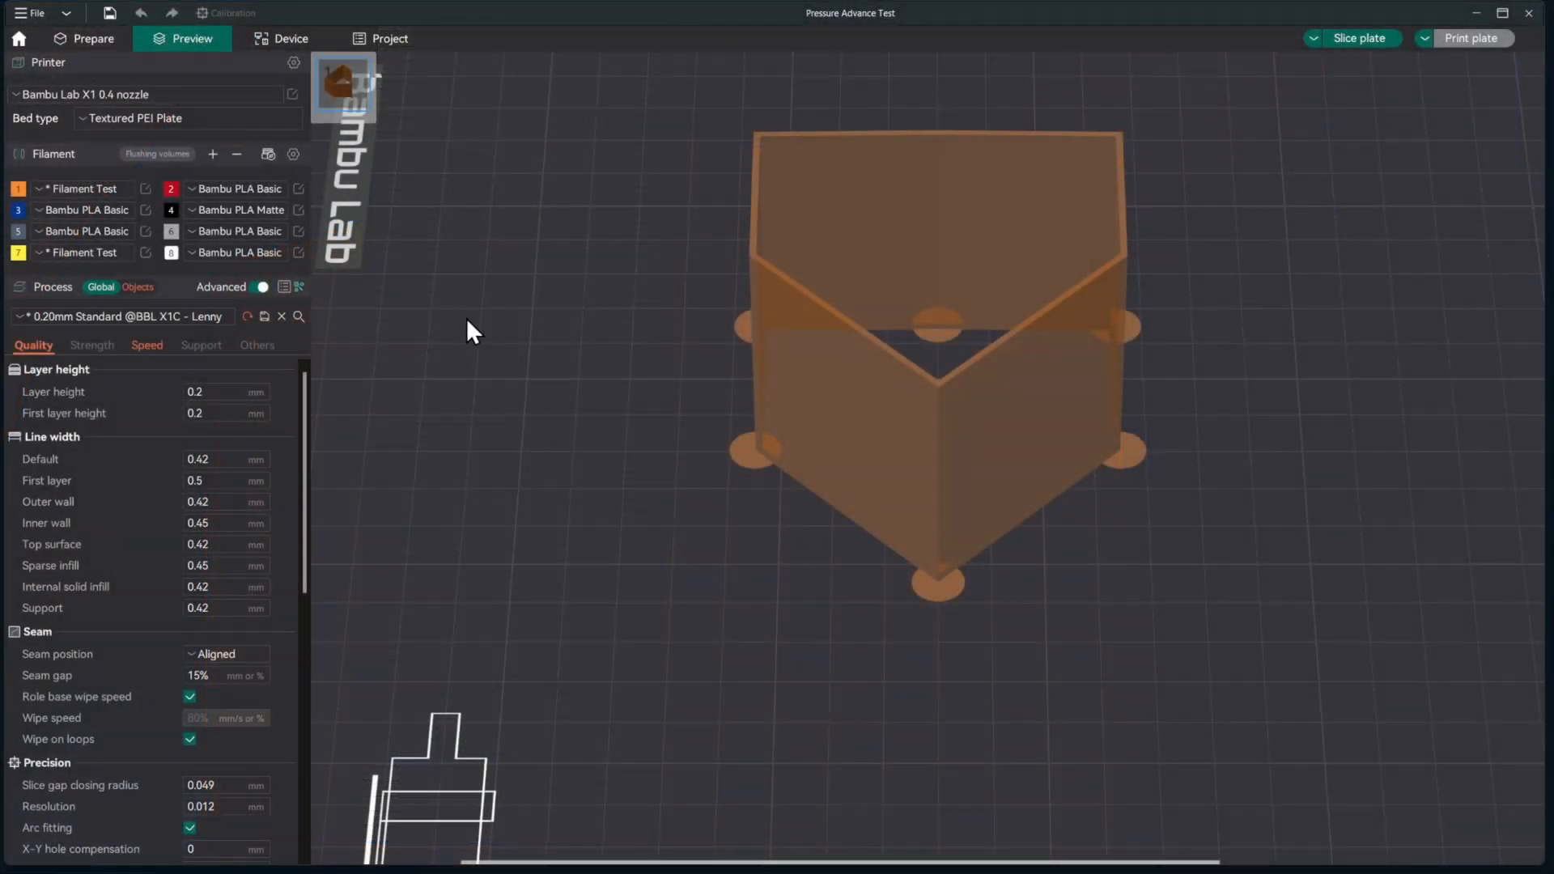
Set the pressure advance of the orange Filament Test preset to 0.022.
left_click(146, 189)
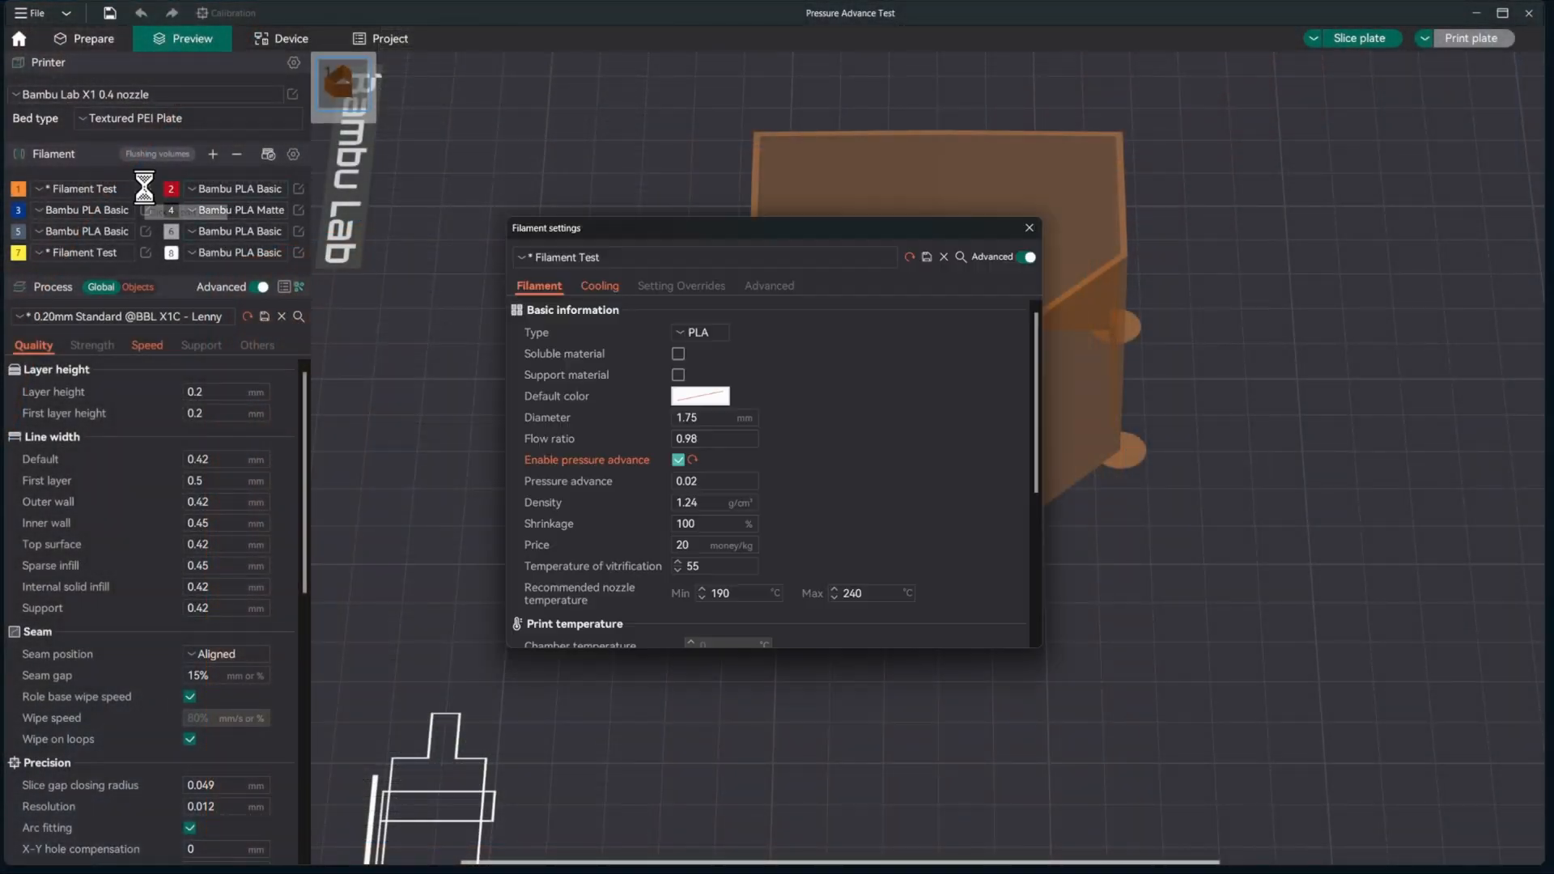
left_click(707, 482)
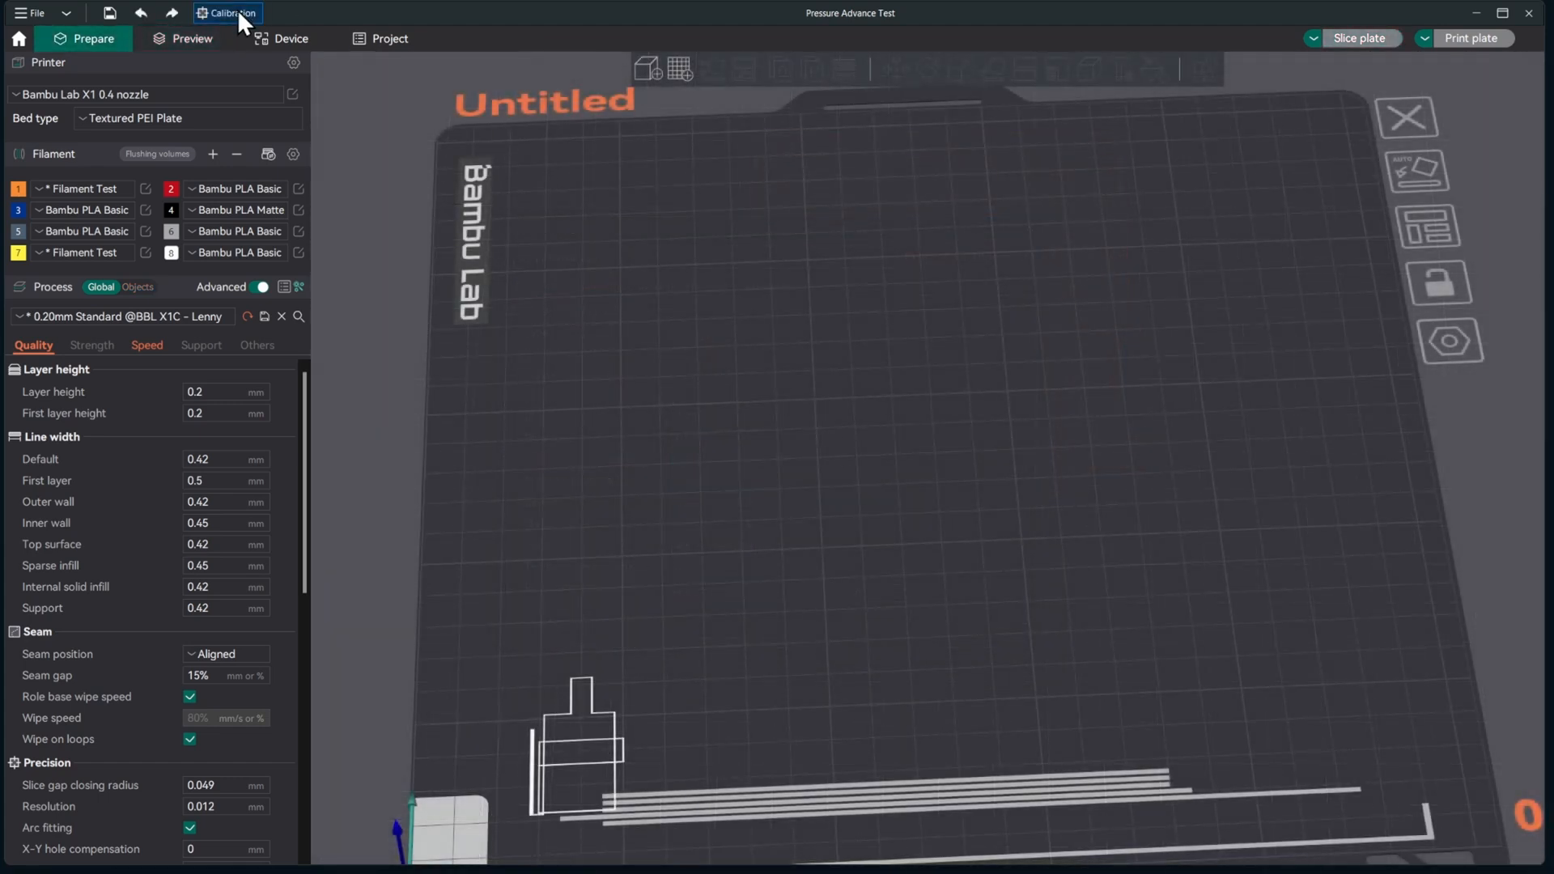
Generate the pass 1 flow rate calibration test, and slice and print its plate.
left_click(238, 12)
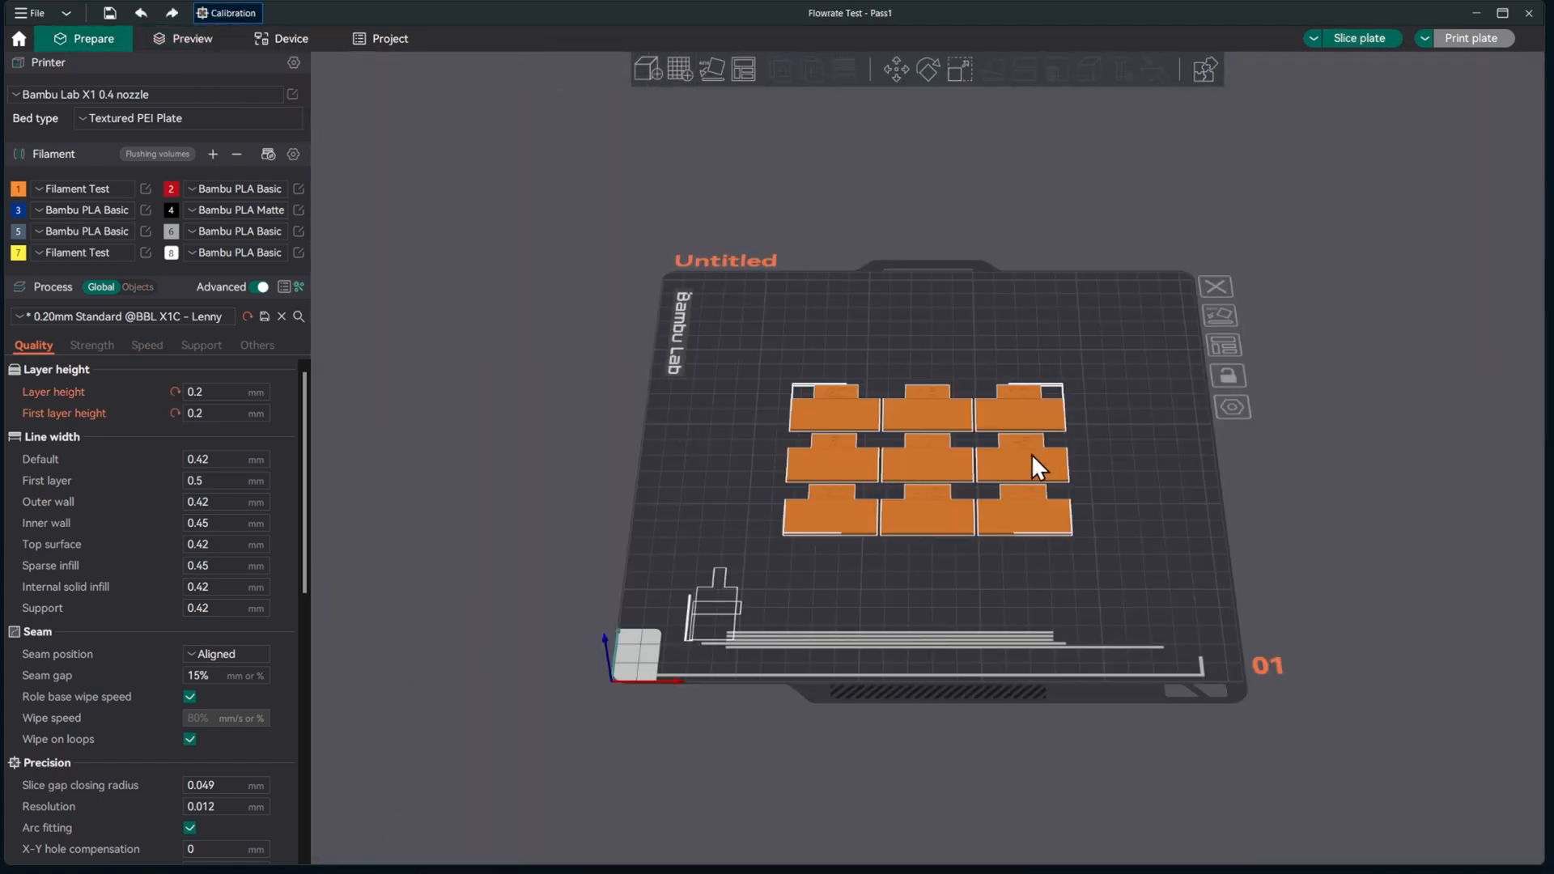
scroll(1104, 467, "up", 8)
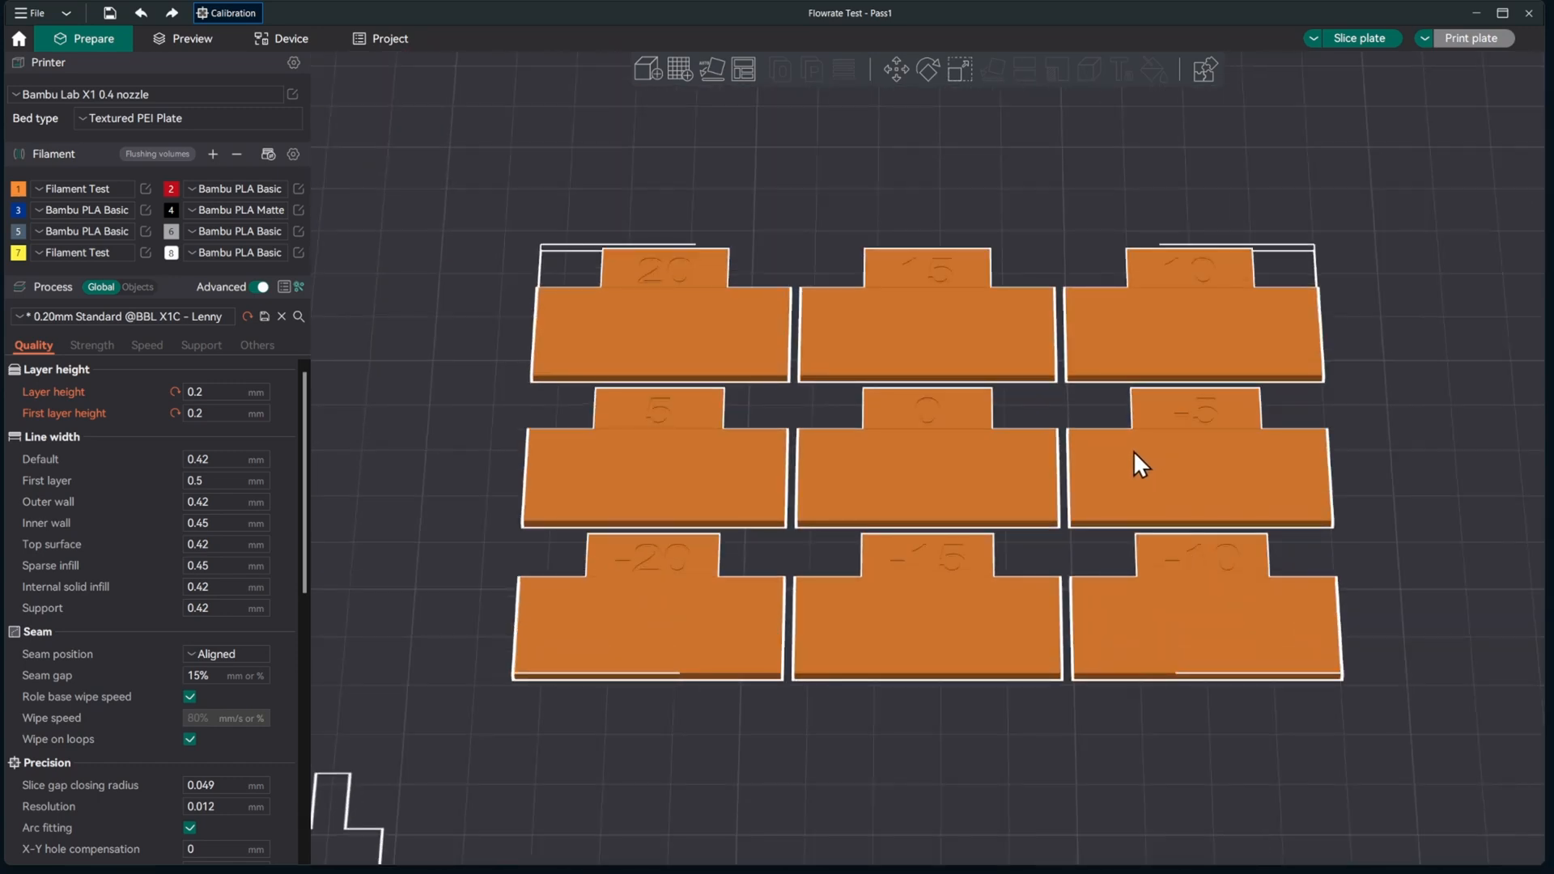
scroll(1134, 452, "up", 2)
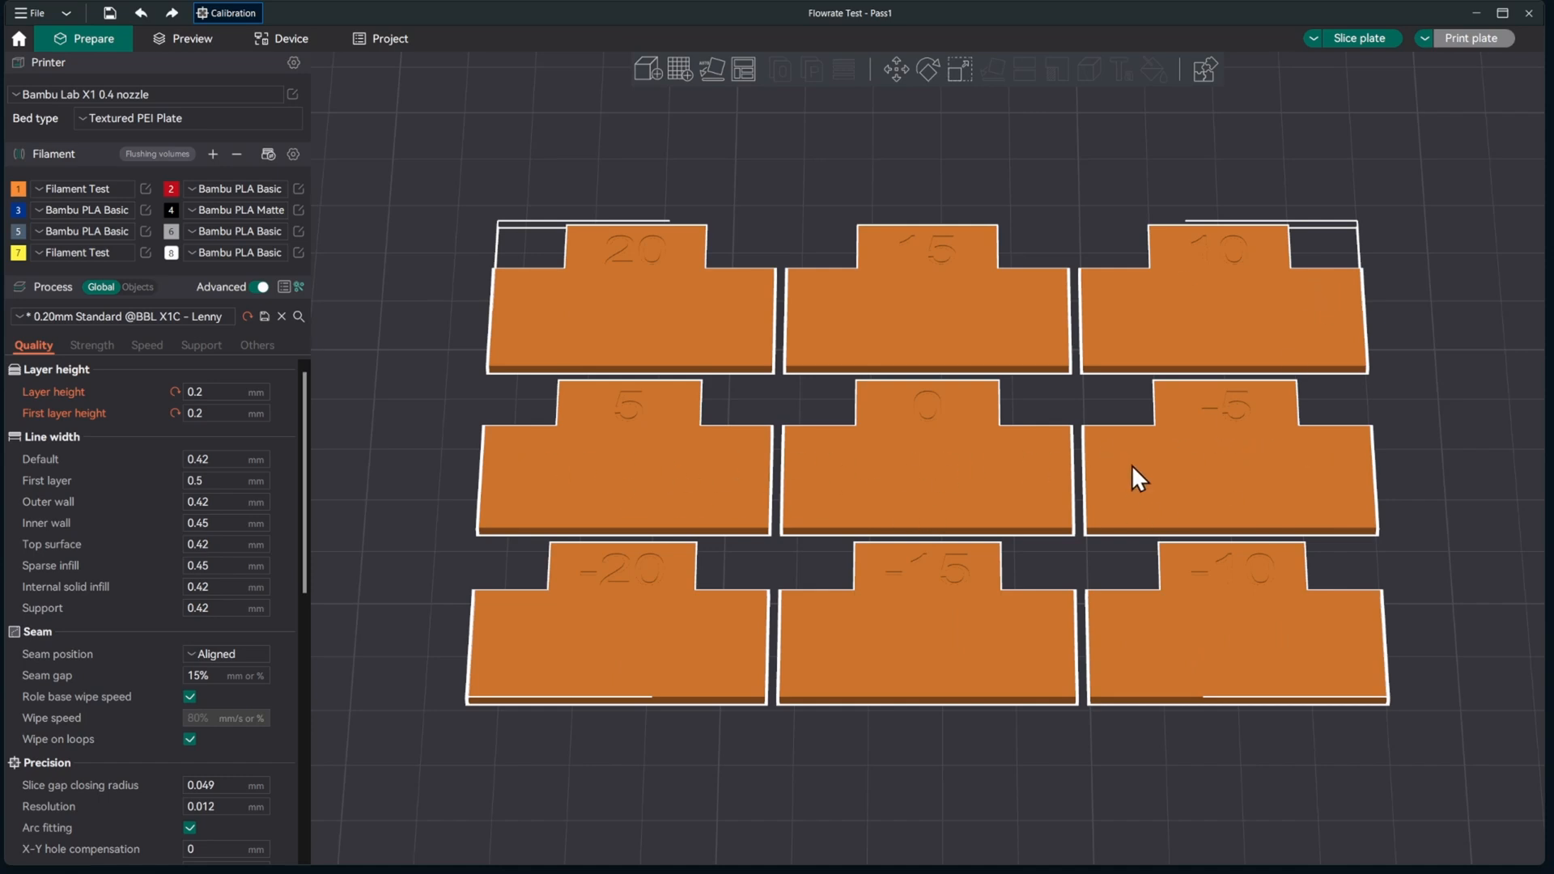
left_click(1367, 41)
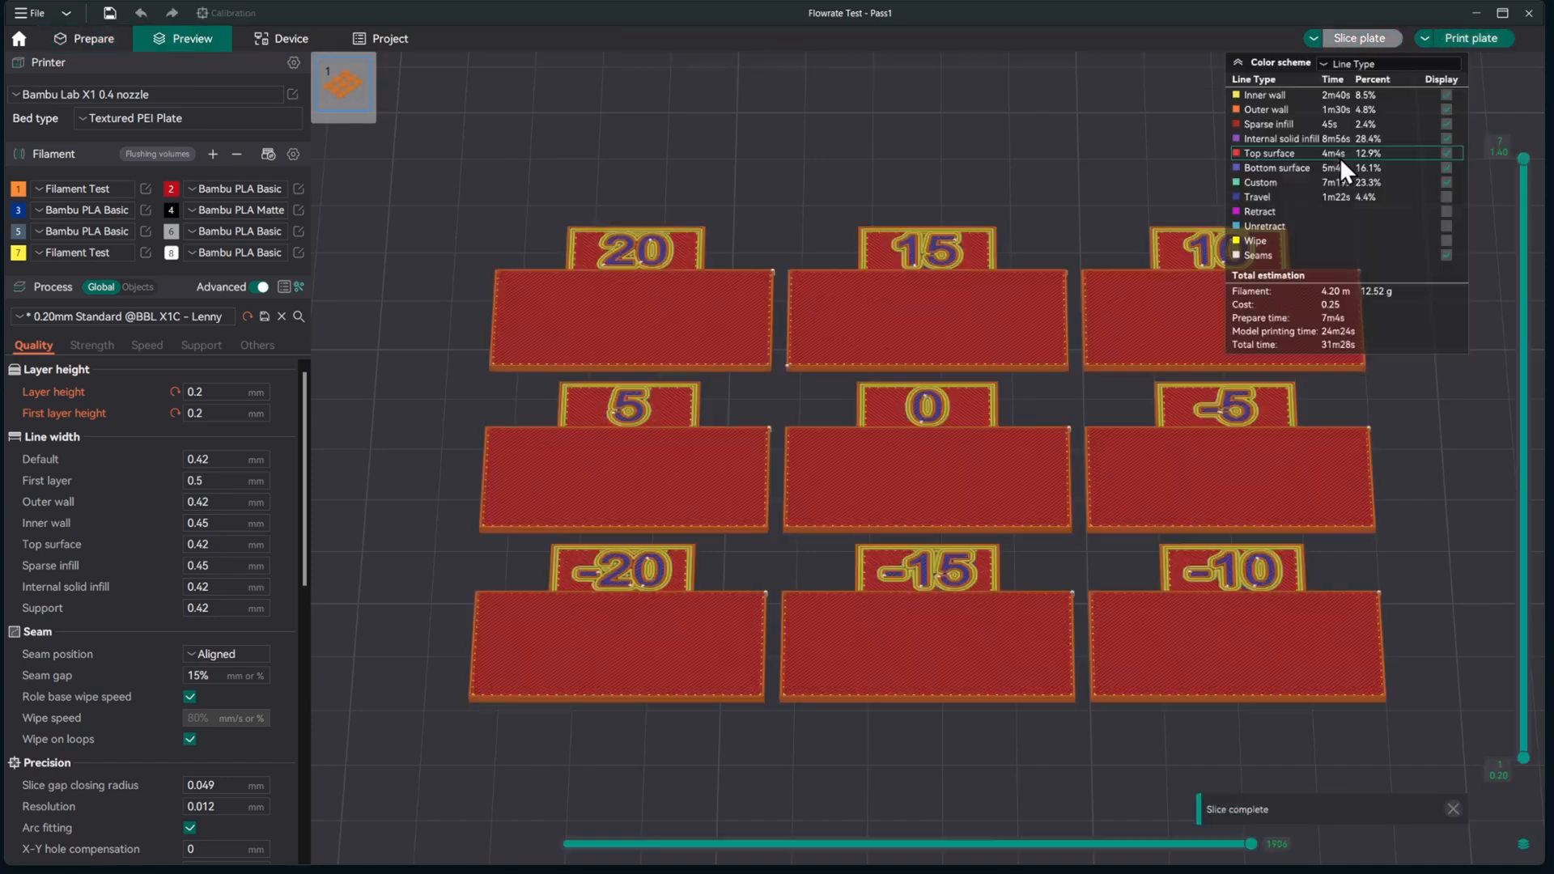
left_click(1459, 41)
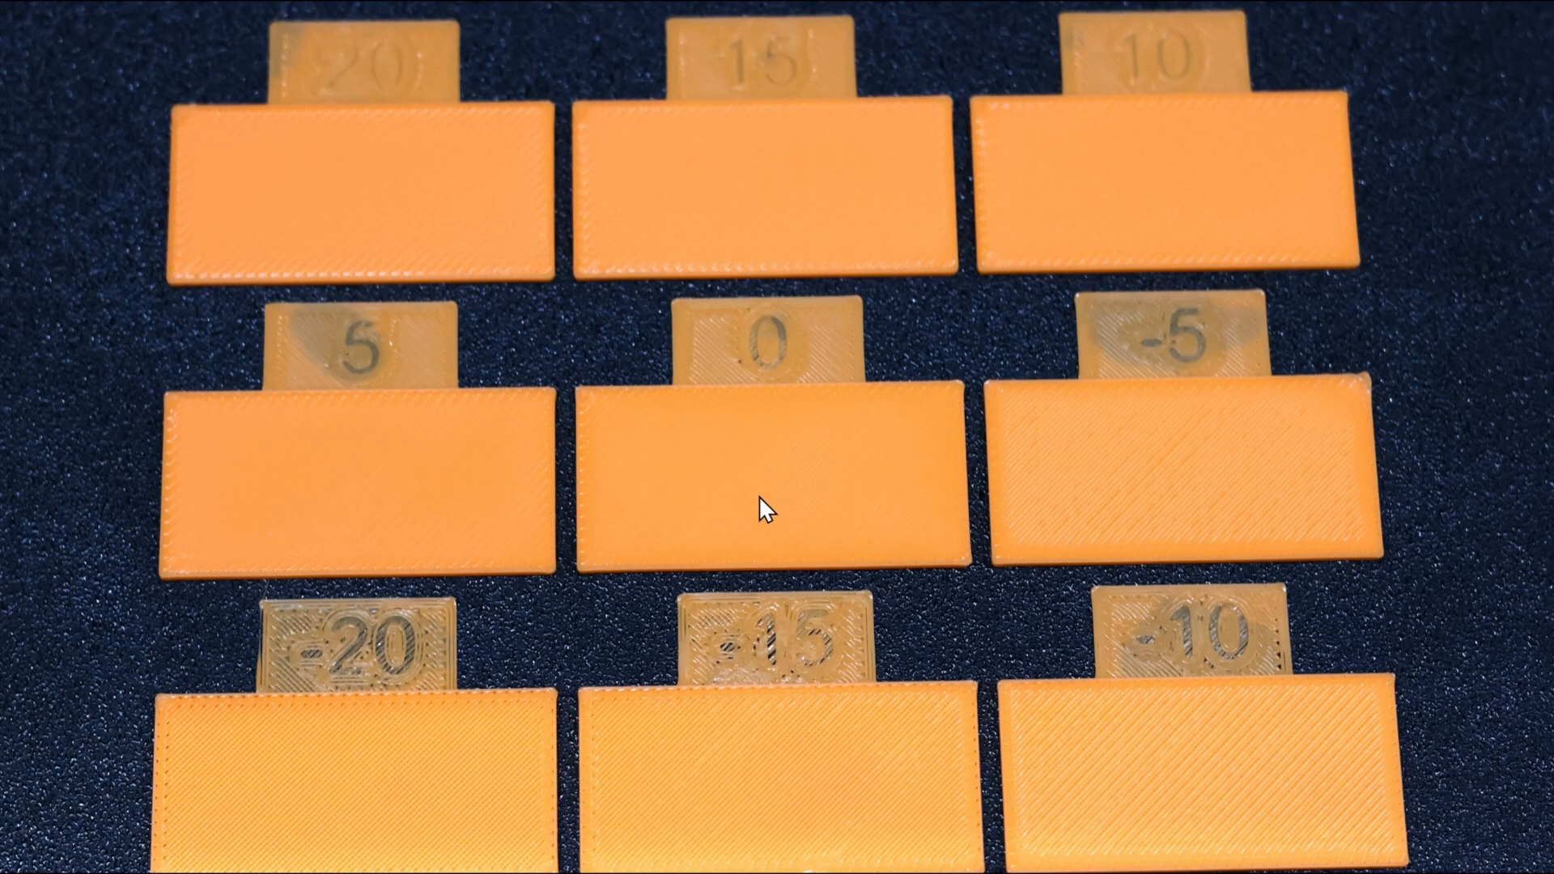
Examine the top surfaces of the printed 0 and 5 flow rate samples up close in the photo.
scroll(760, 496, "up", 3)
scroll(749, 508, "up", 4)
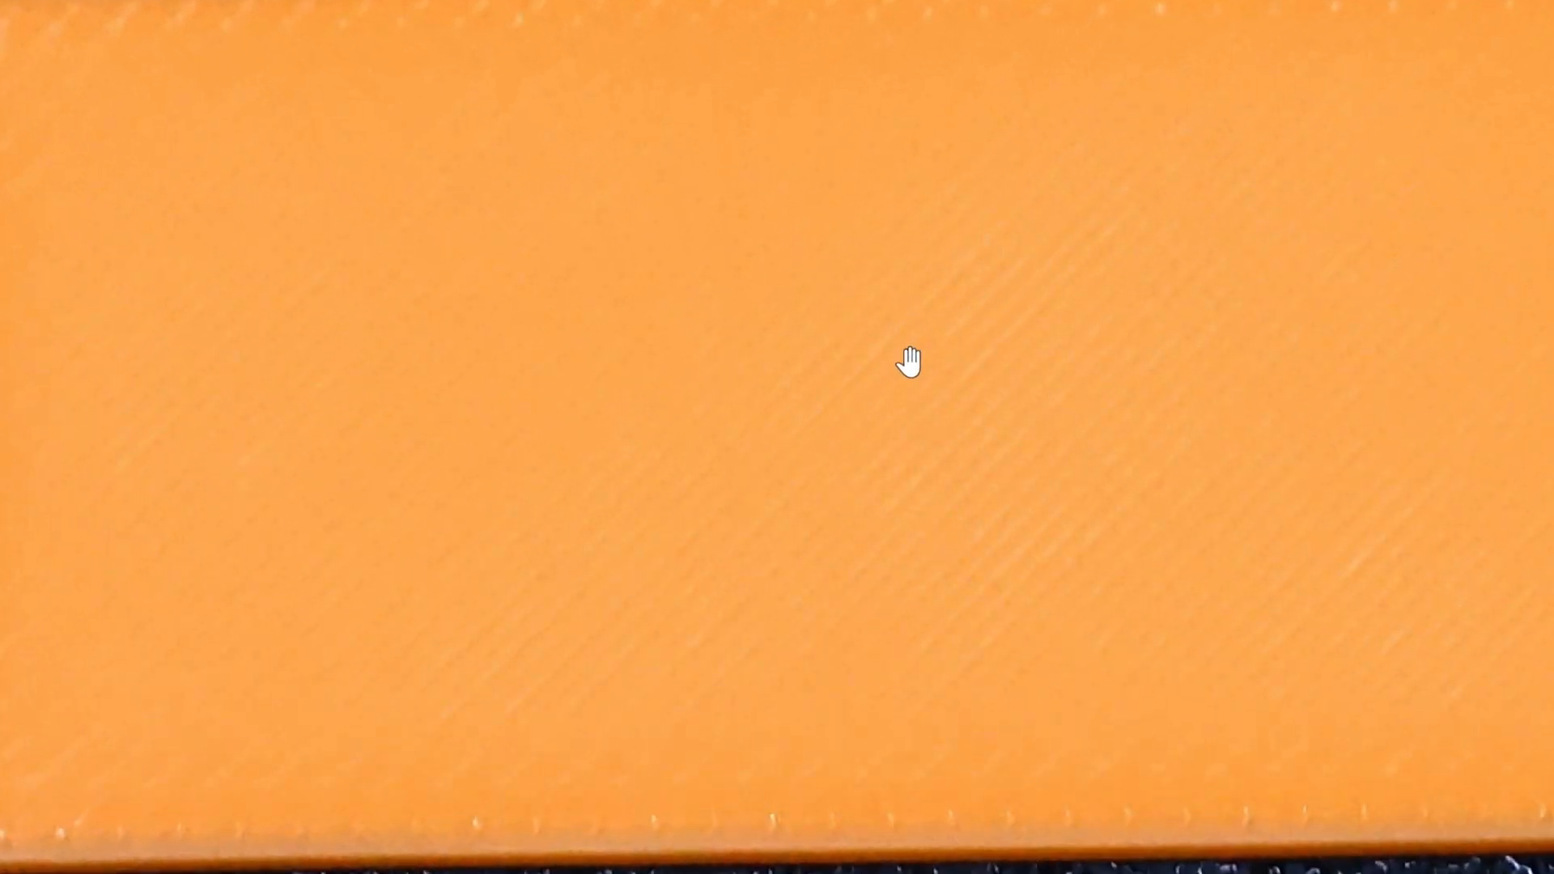
scroll(639, 354, "down", 4)
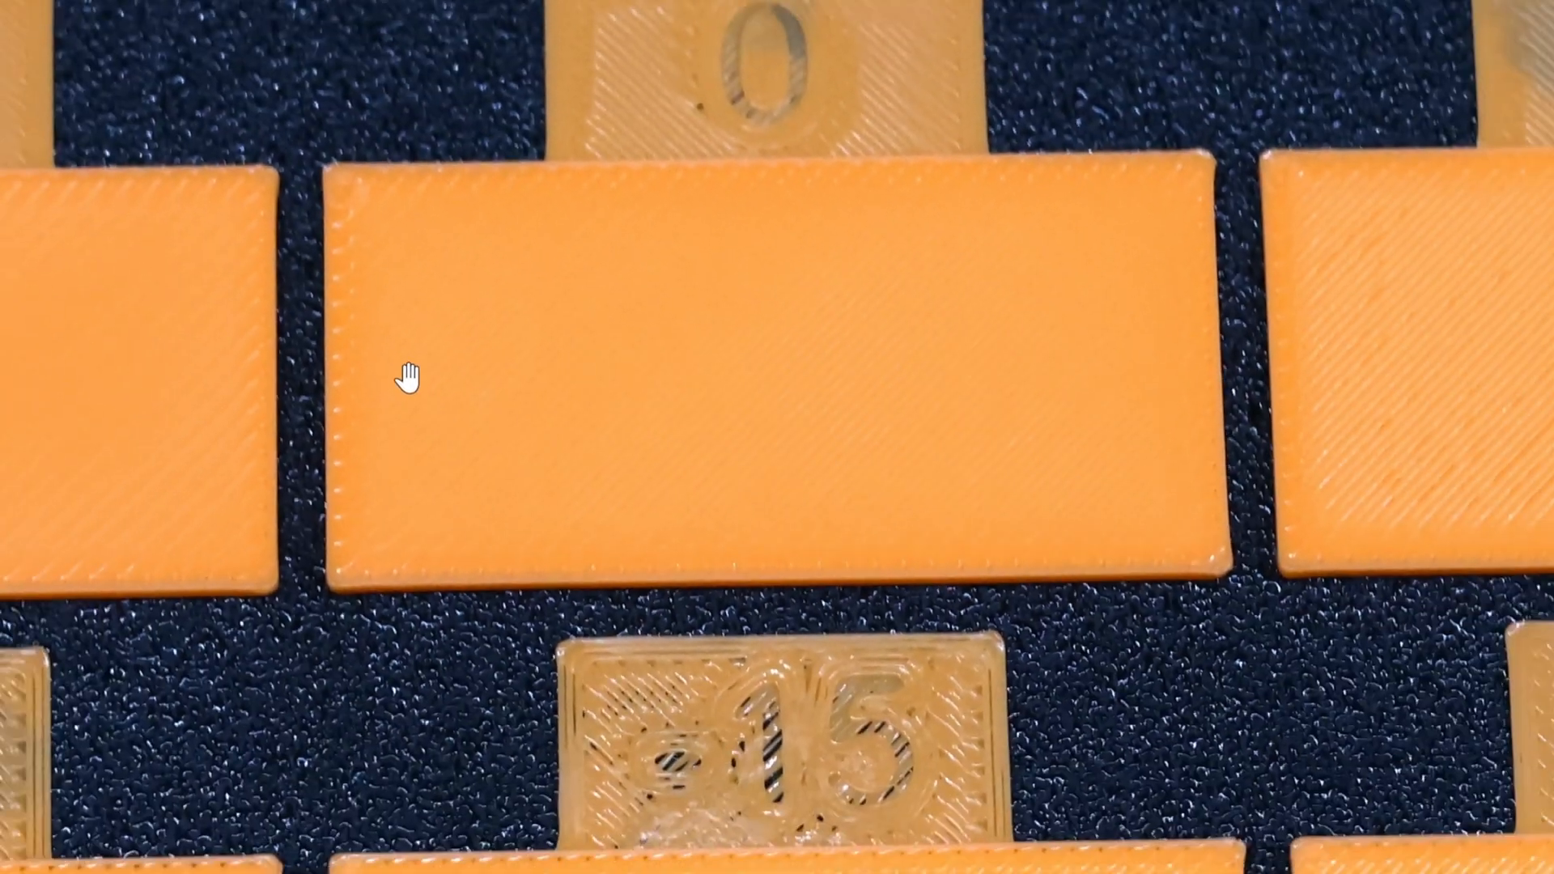
scroll(87, 437, "up", 3)
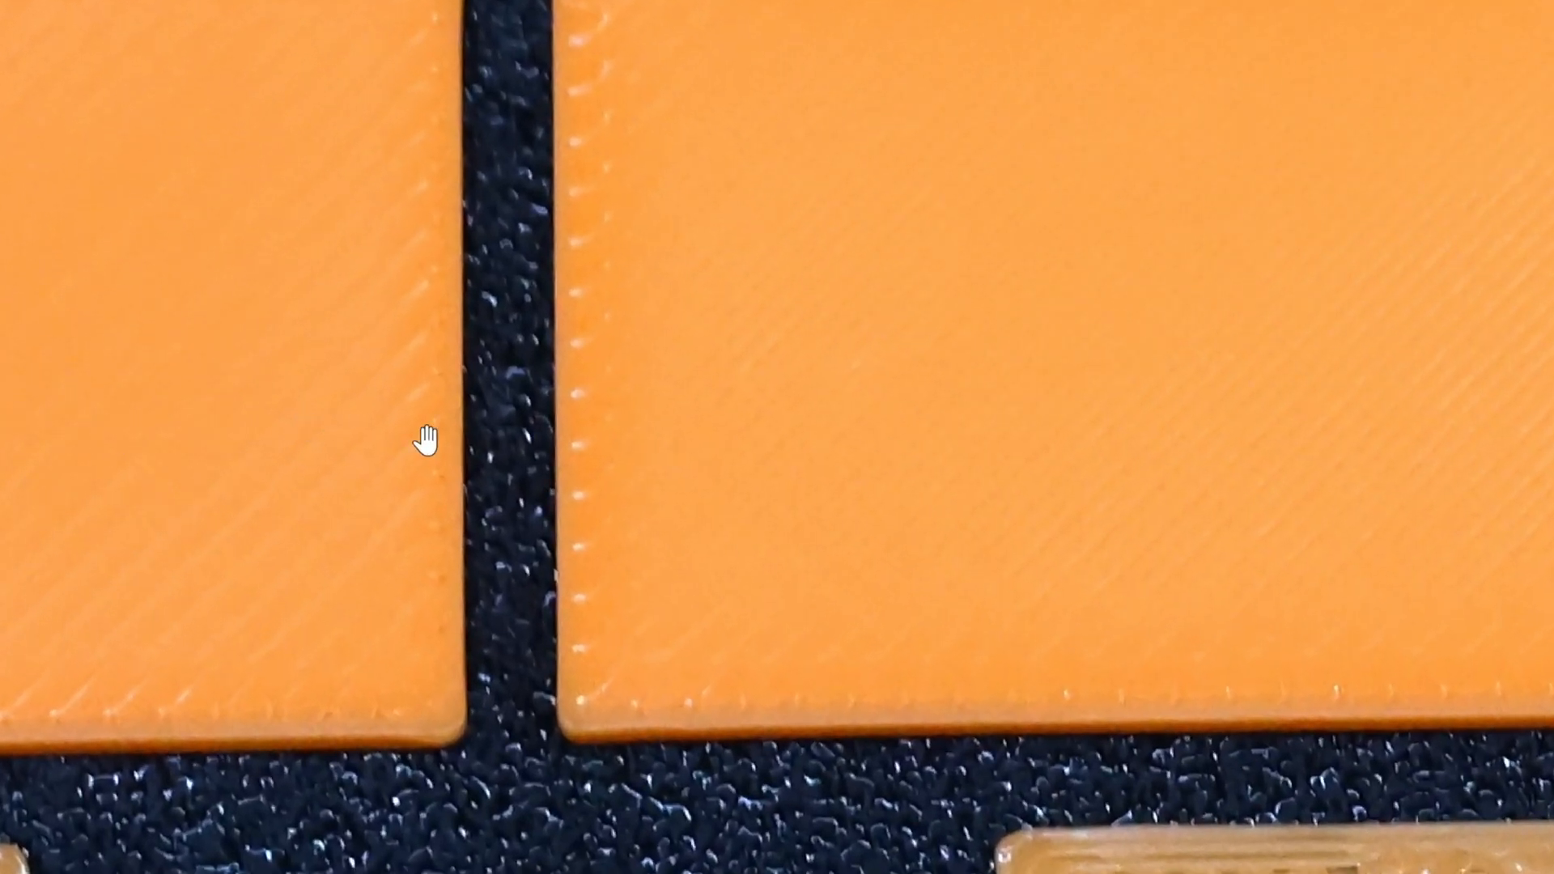
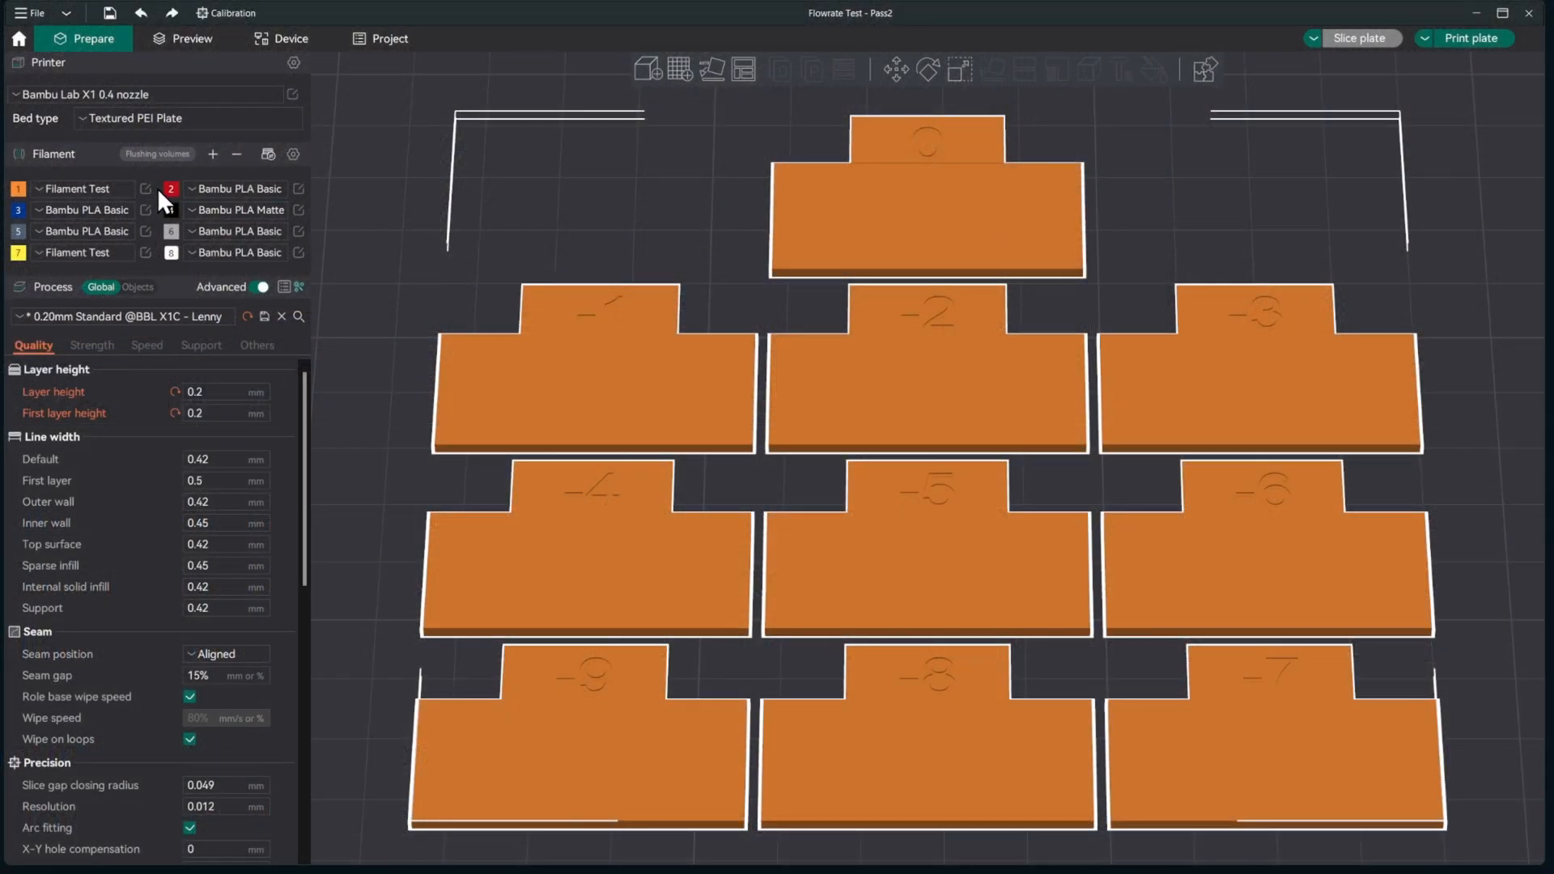
Set the flow ratio of the orange Filament Test preset to 0.9702 and save the preset under its existing name.
left_click(146, 191)
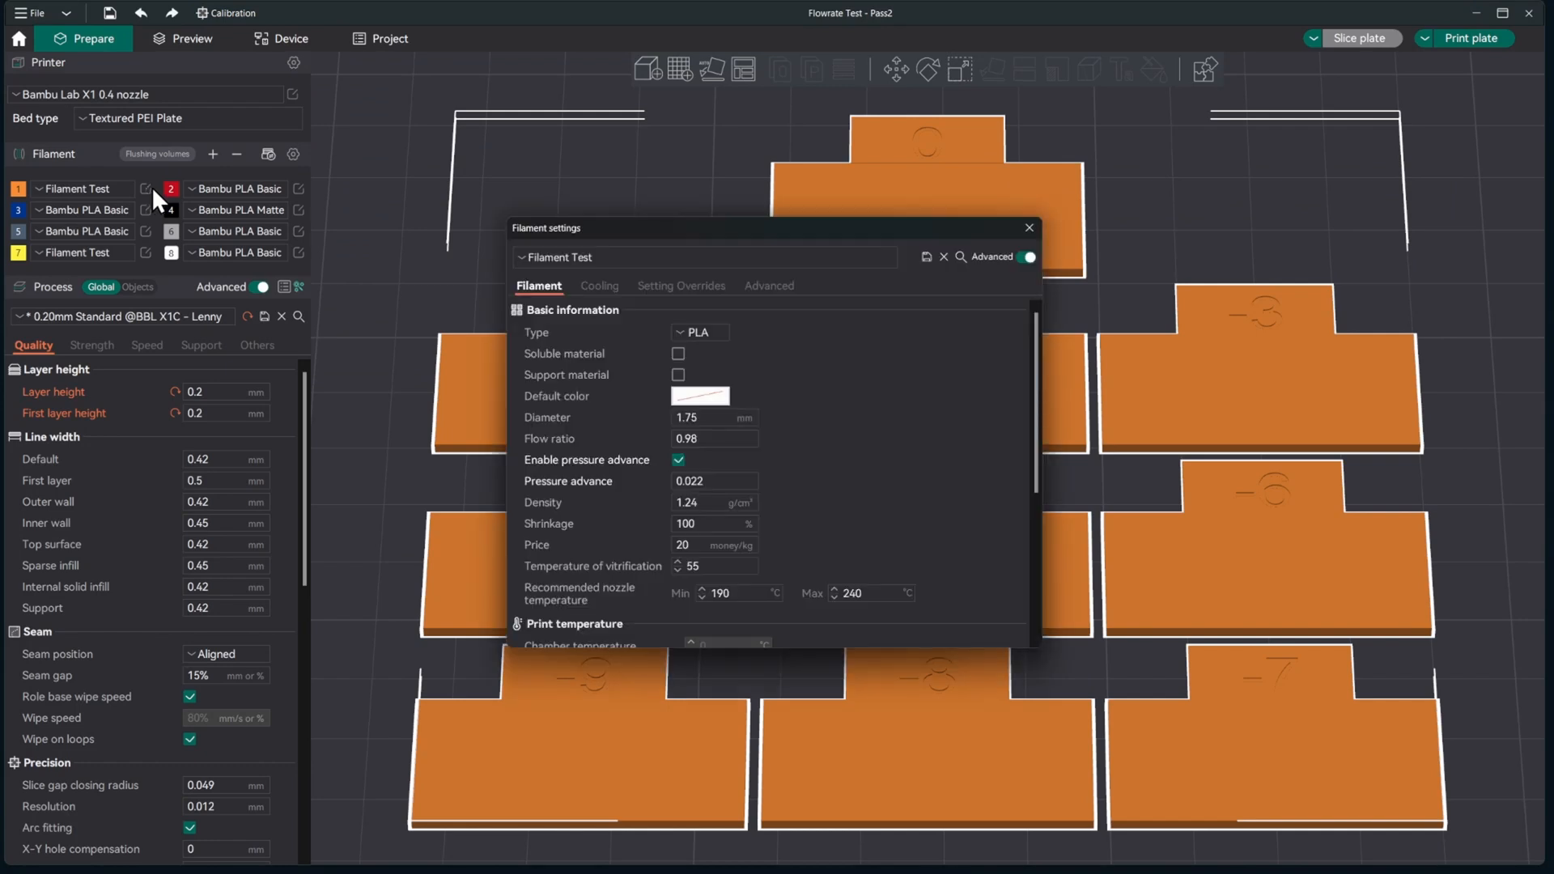
left_click(701, 437)
key("BackSpace")
type("702")
left_click(927, 257)
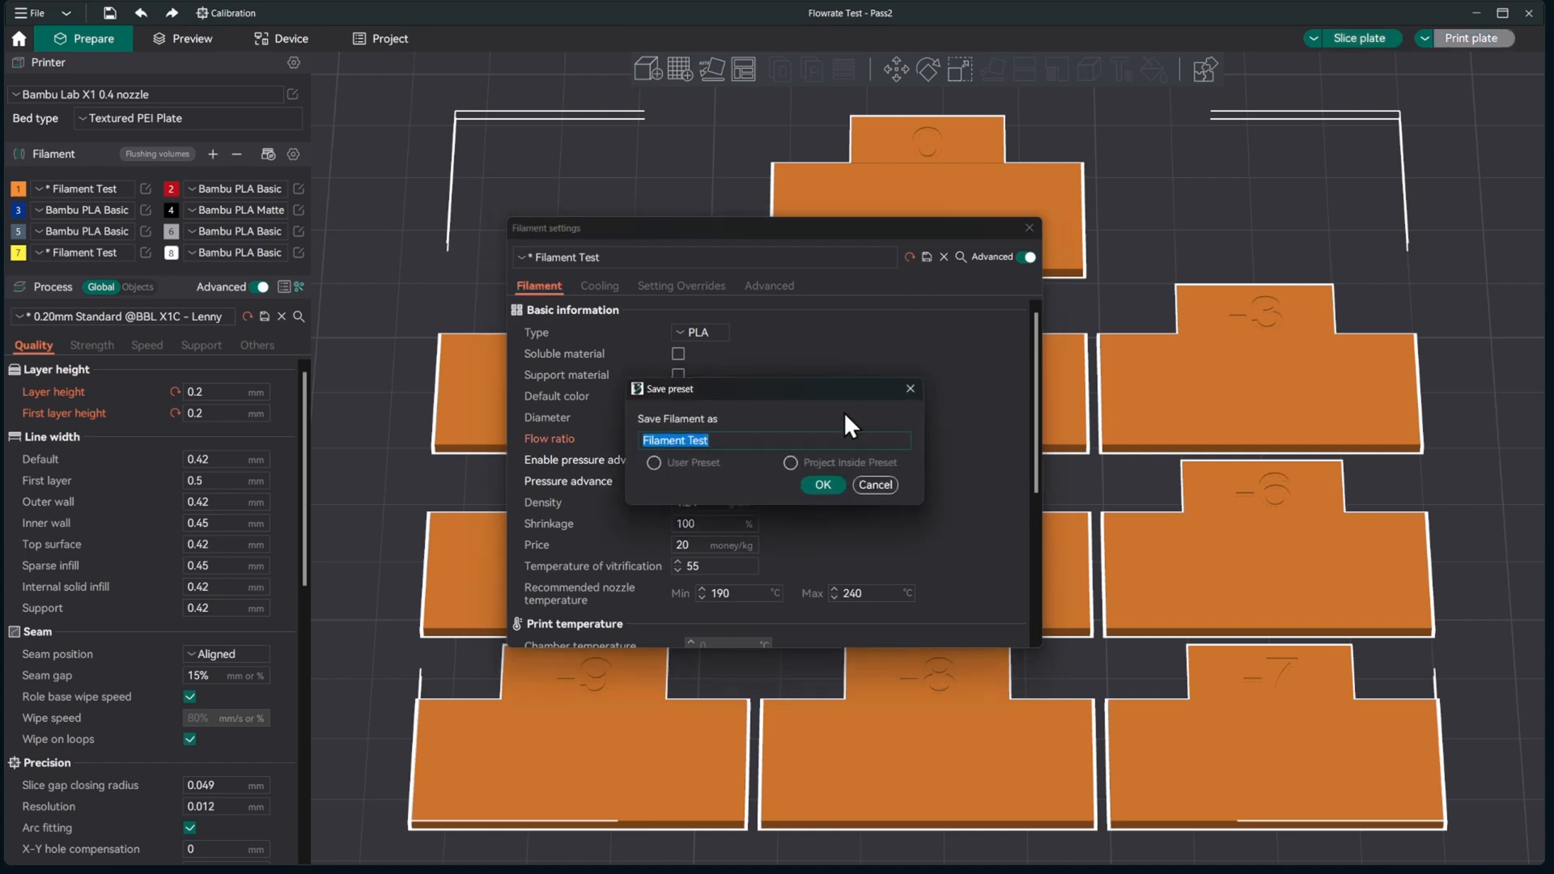
left_click(824, 485)
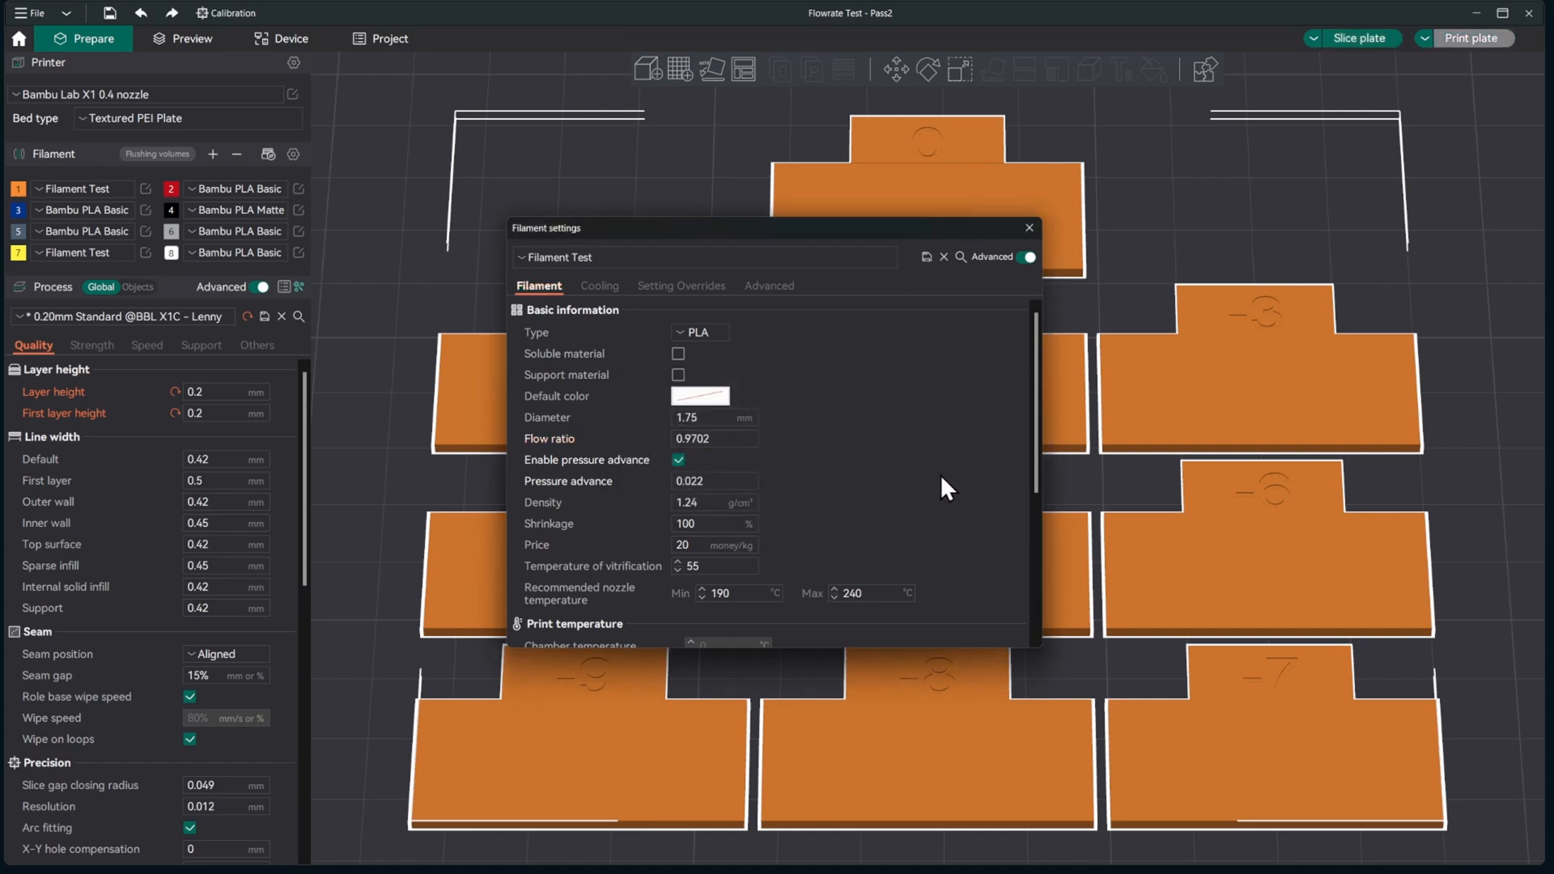
left_click(1029, 229)
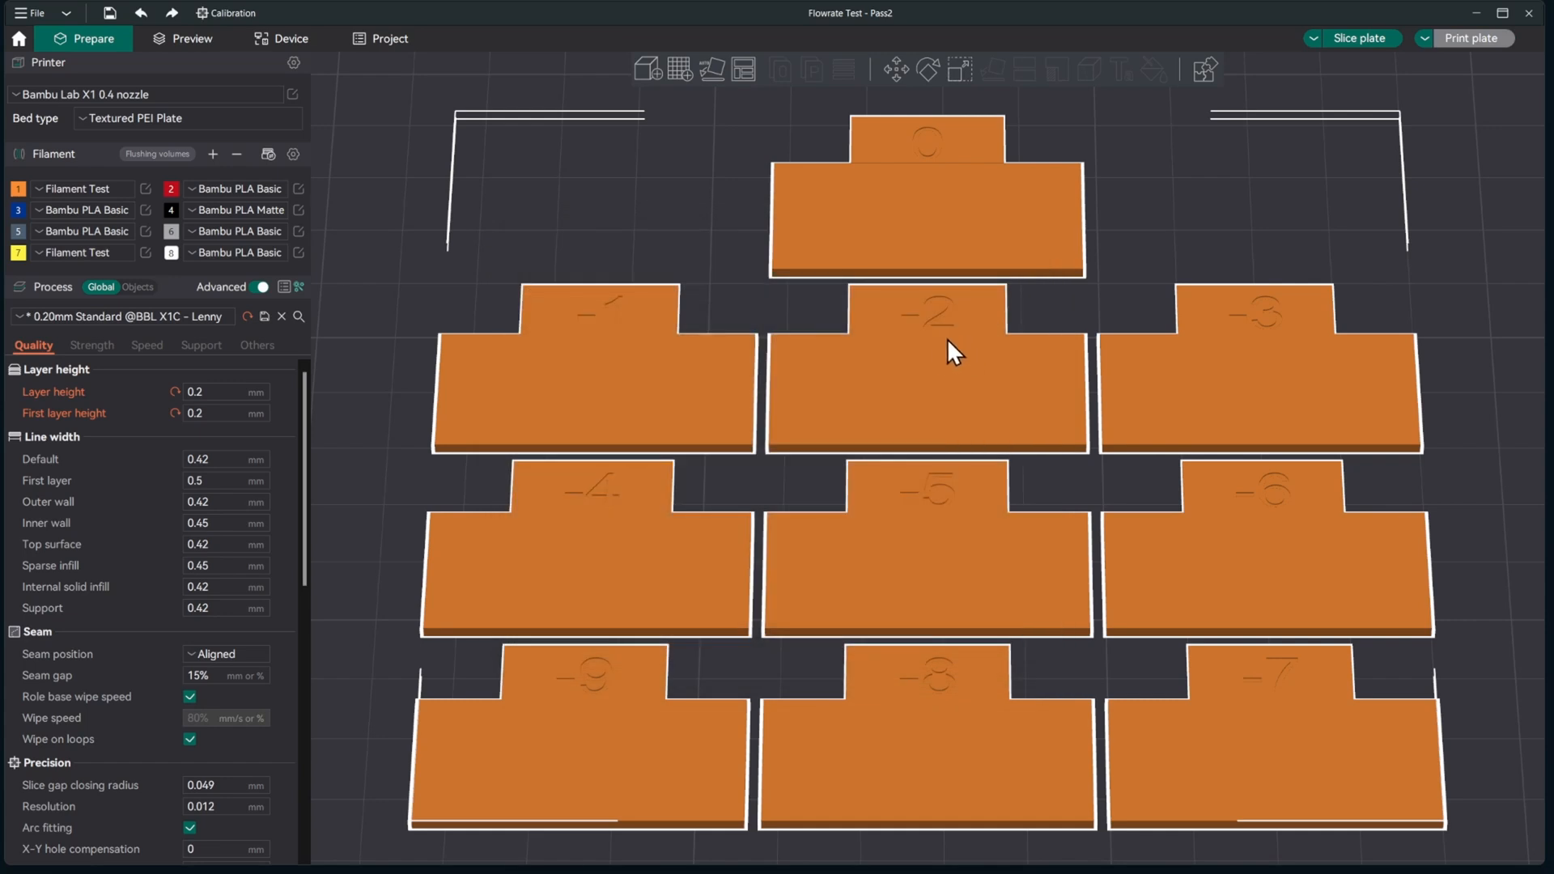
Clear all flow rate test pieces from the plate and review the max flowrate test's settings without generating it.
key("ctrl+Delete")
left_click(245, 11)
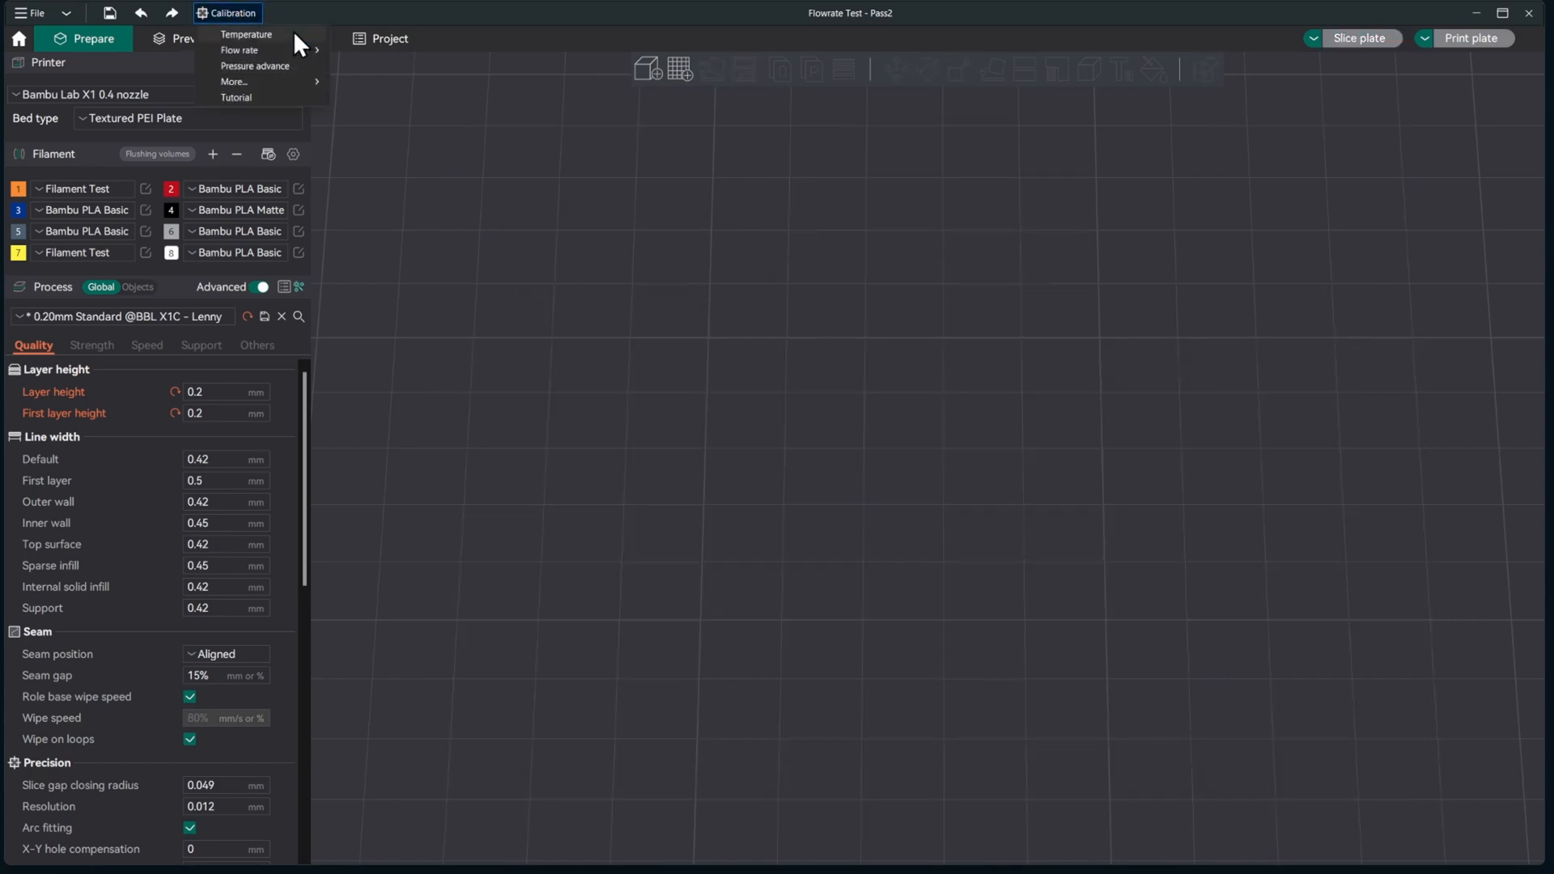
mouse_move(282, 79)
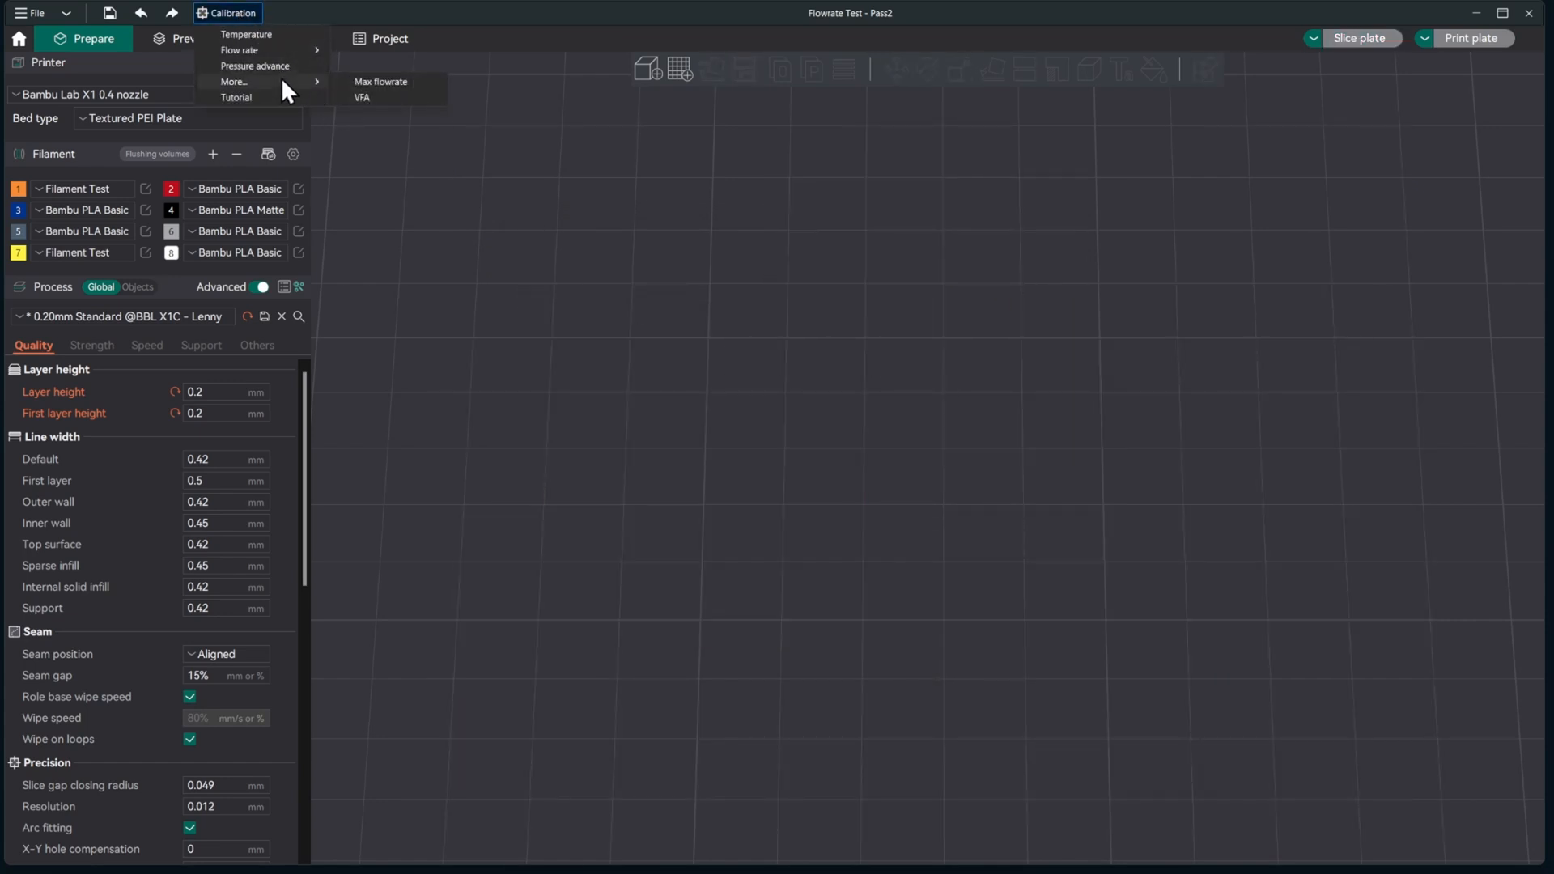
left_click(372, 82)
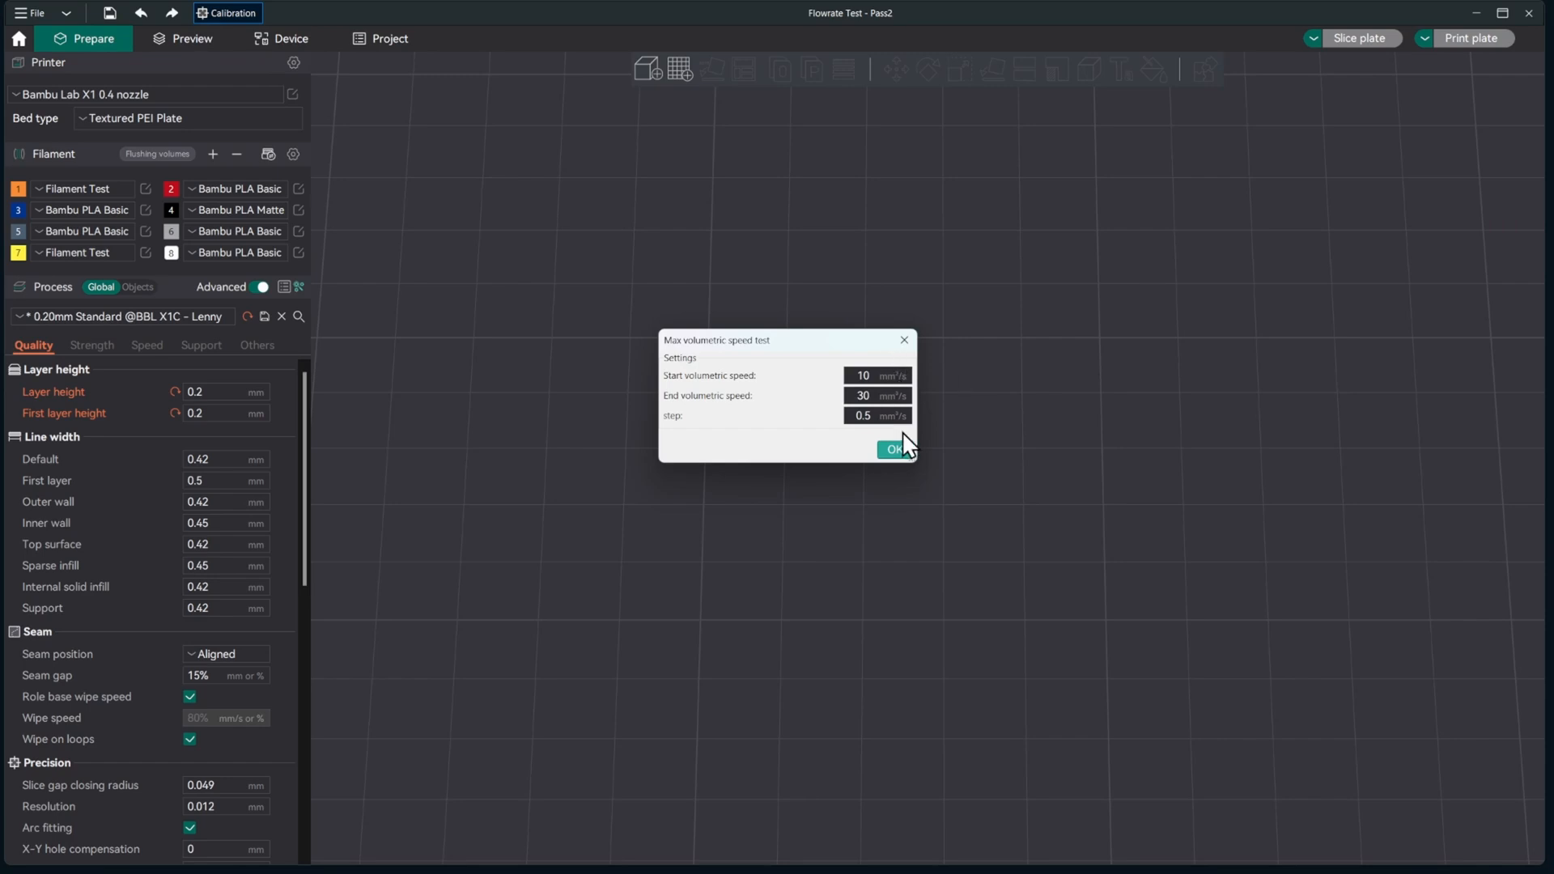
left_click(903, 341)
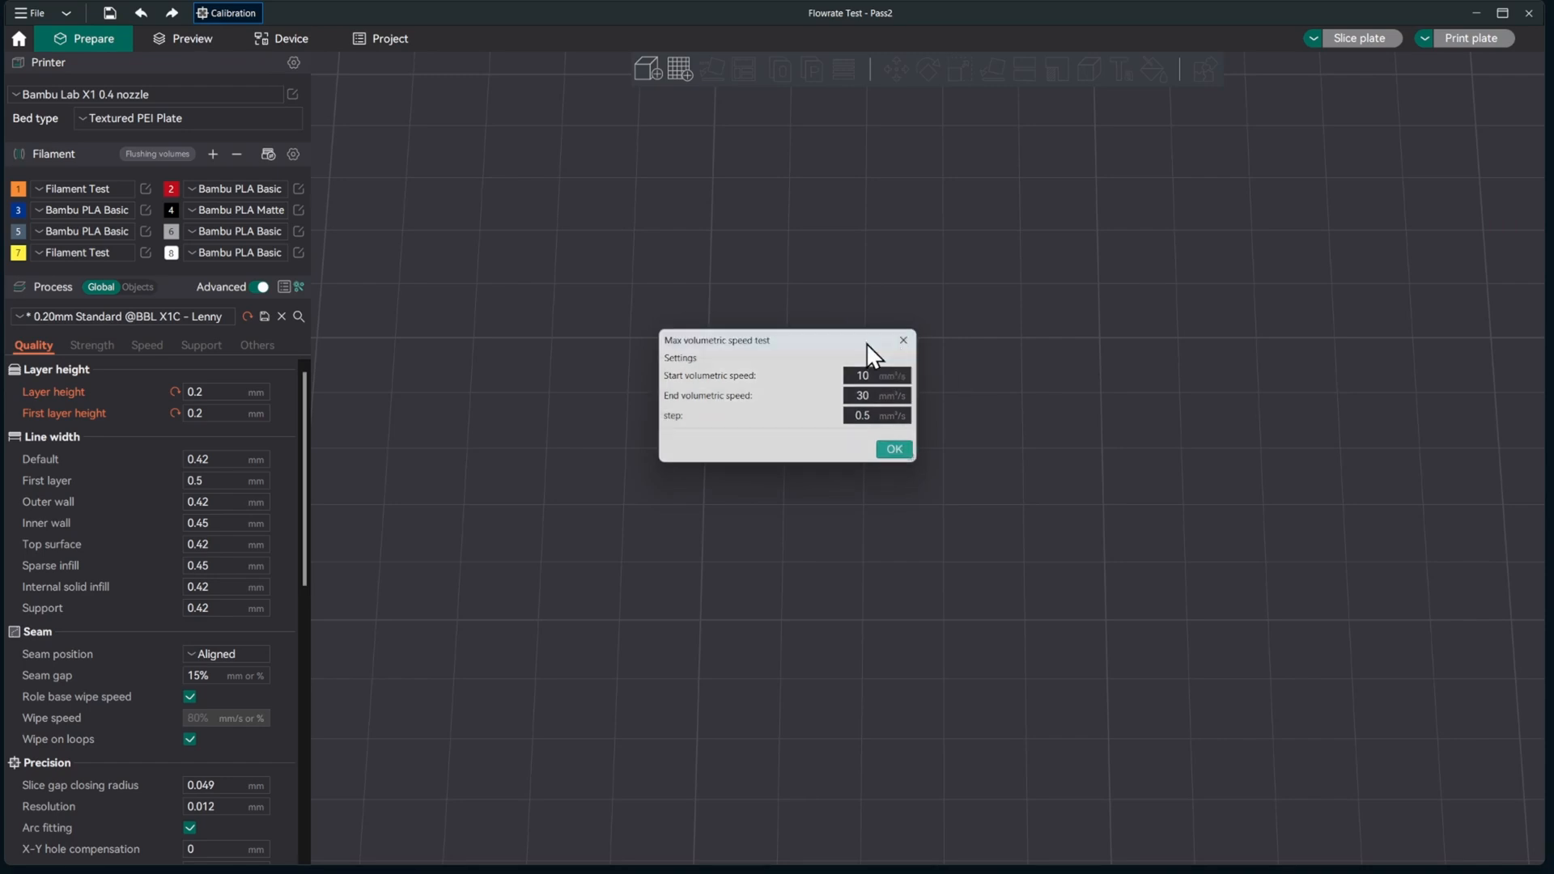
Check the max volumetric speed limits of the Filament Test preset and the grey Bambu PLA Basic preset.
left_click(145, 187)
scroll(842, 506, "down", 6)
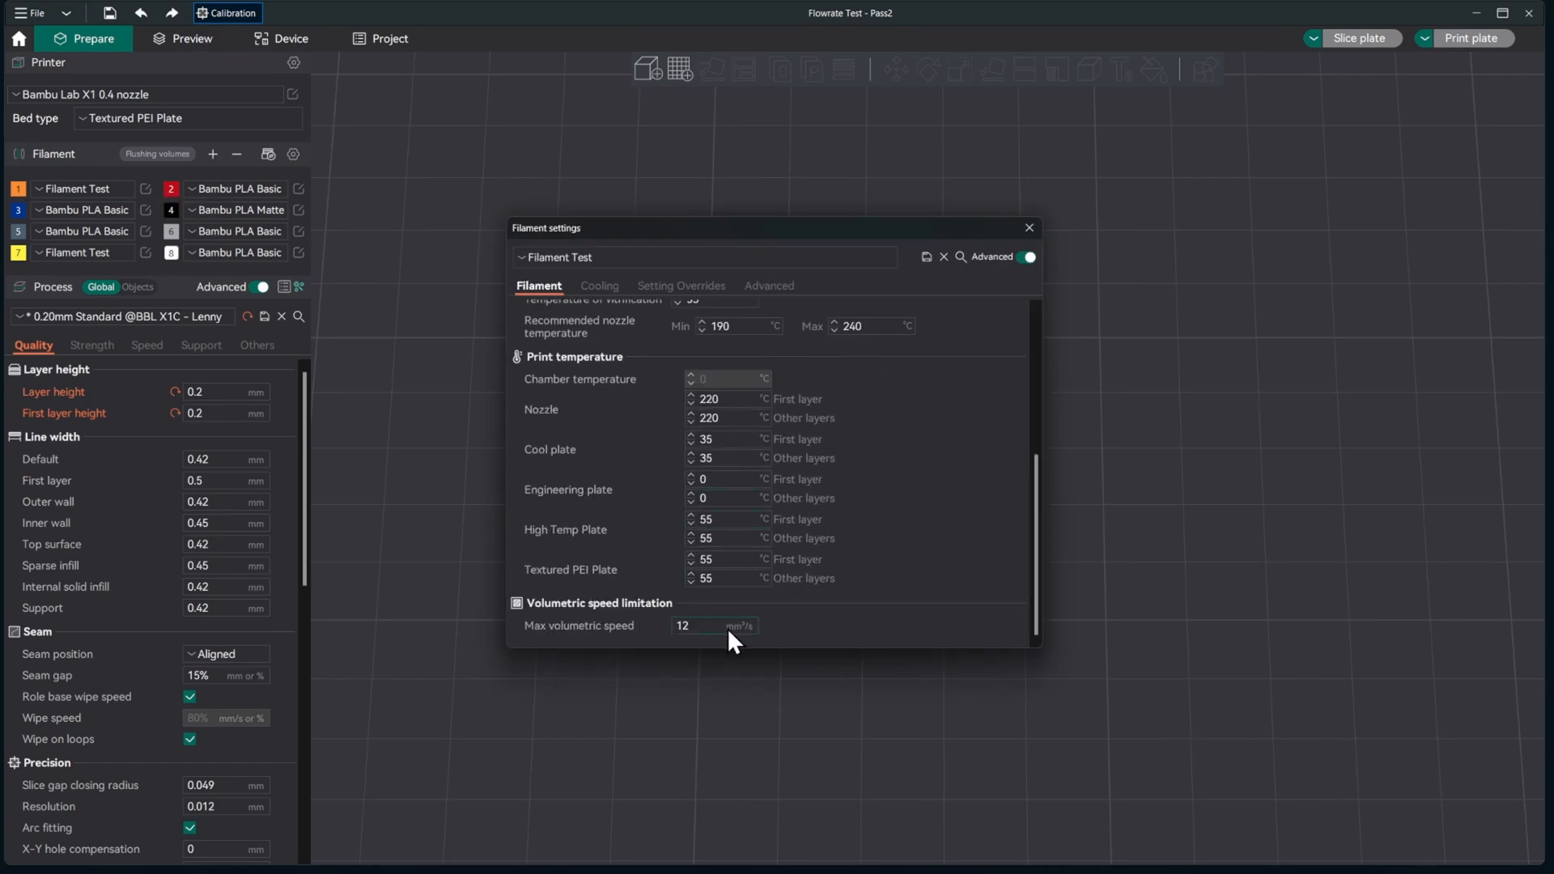
left_click(675, 625)
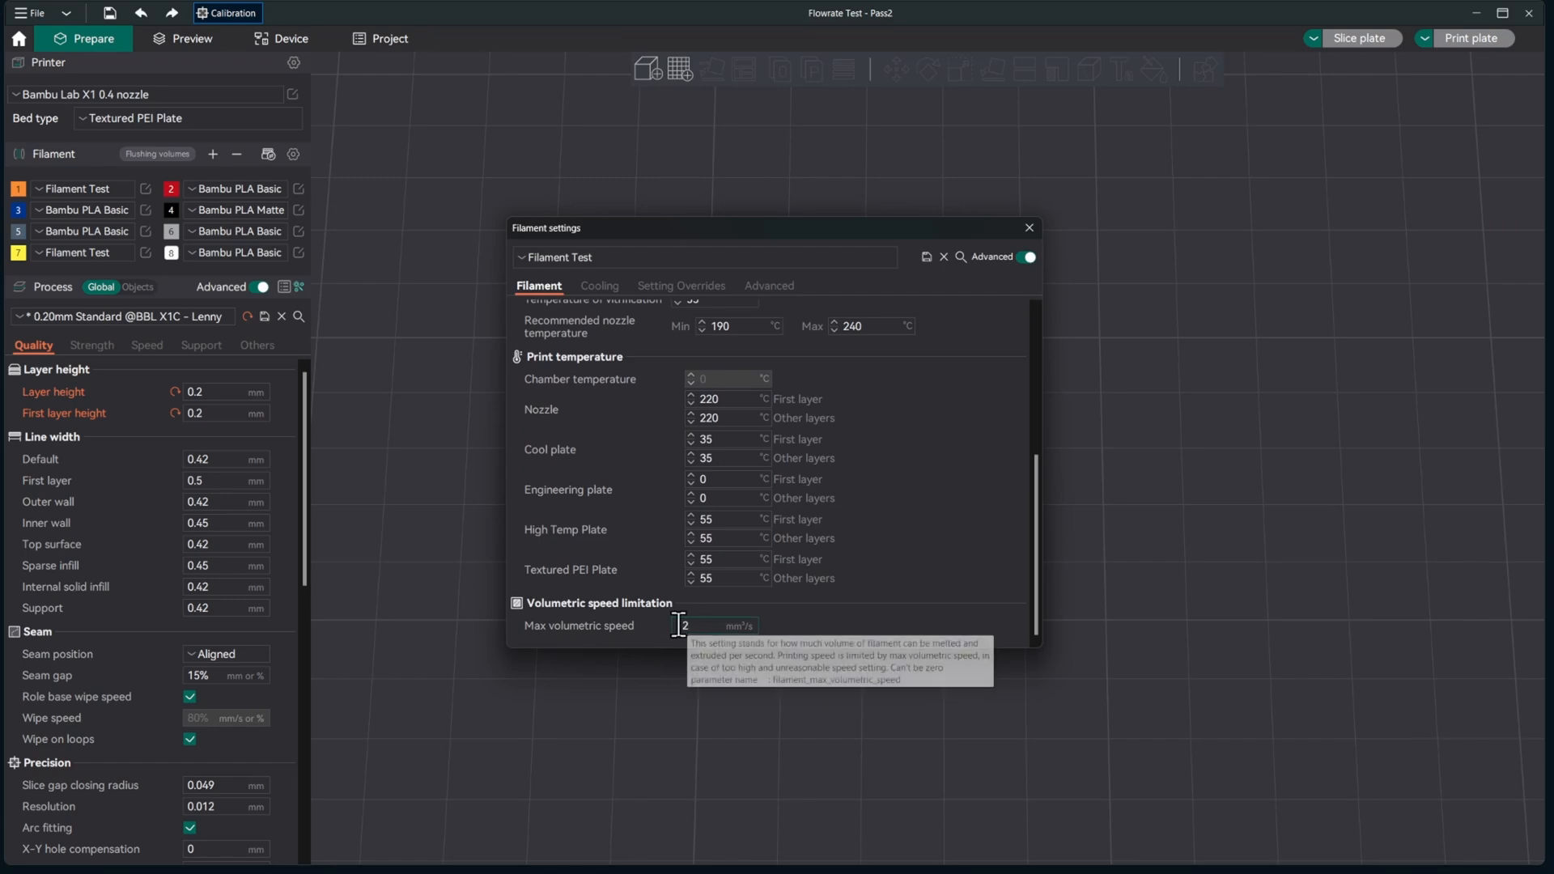
left_click(1028, 231)
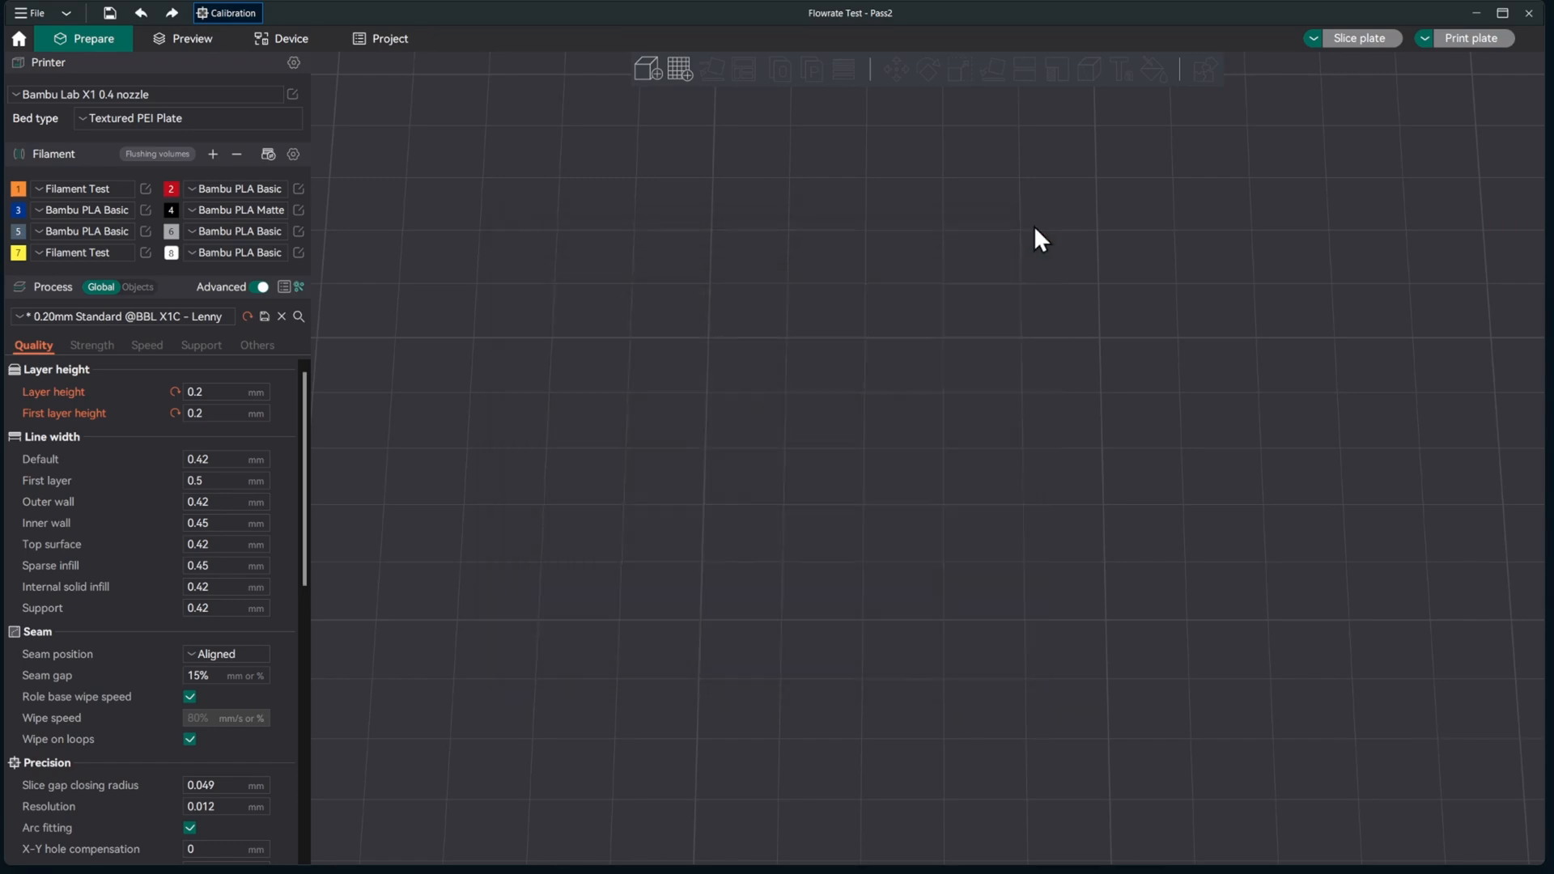
left_click(298, 231)
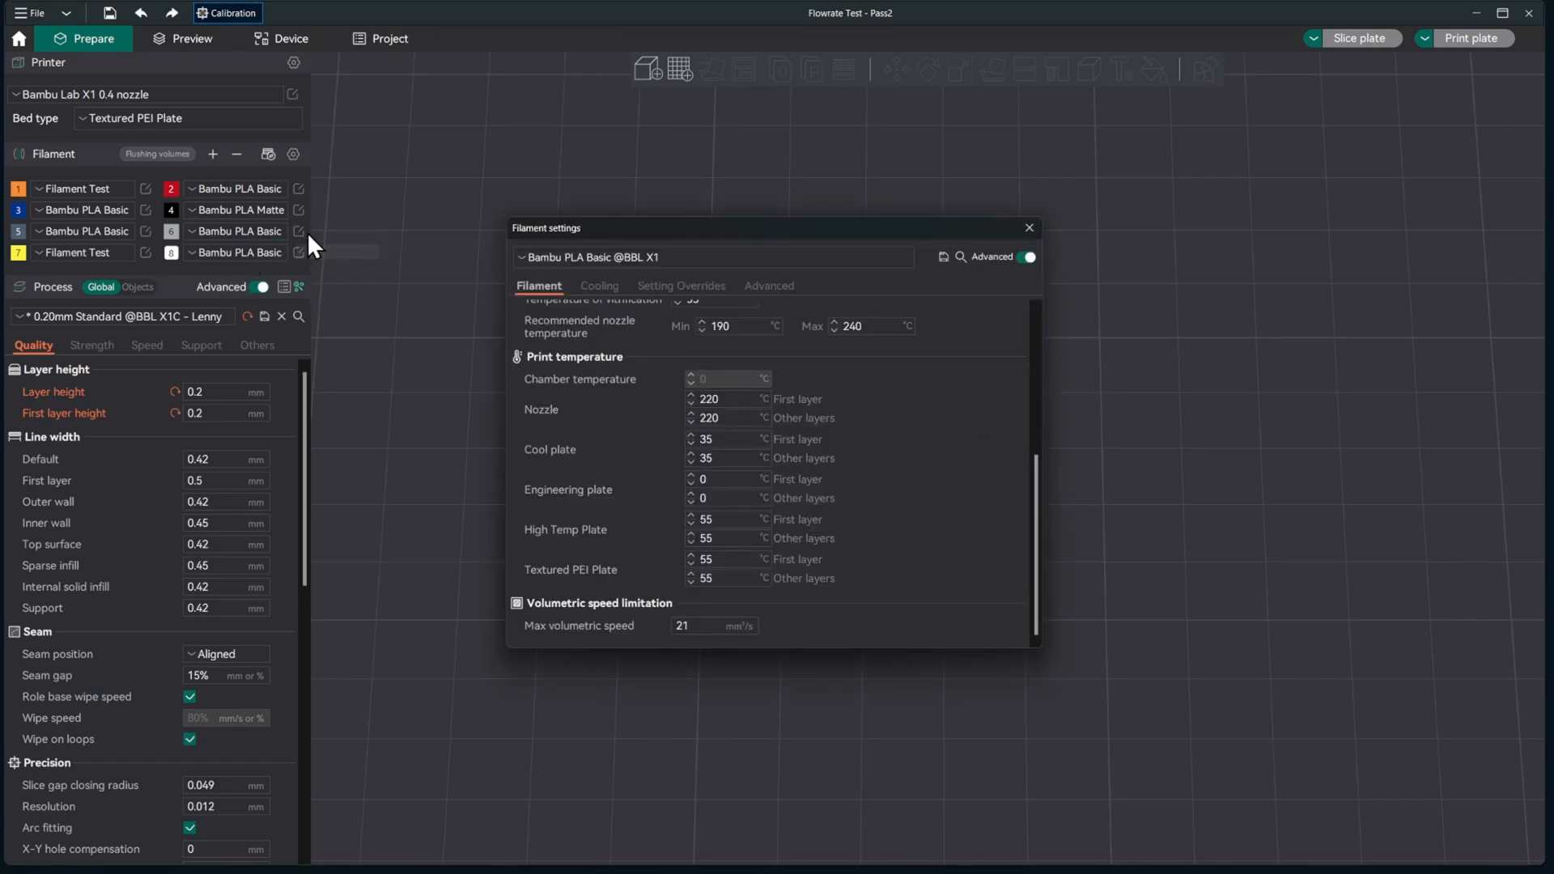
left_click(695, 628)
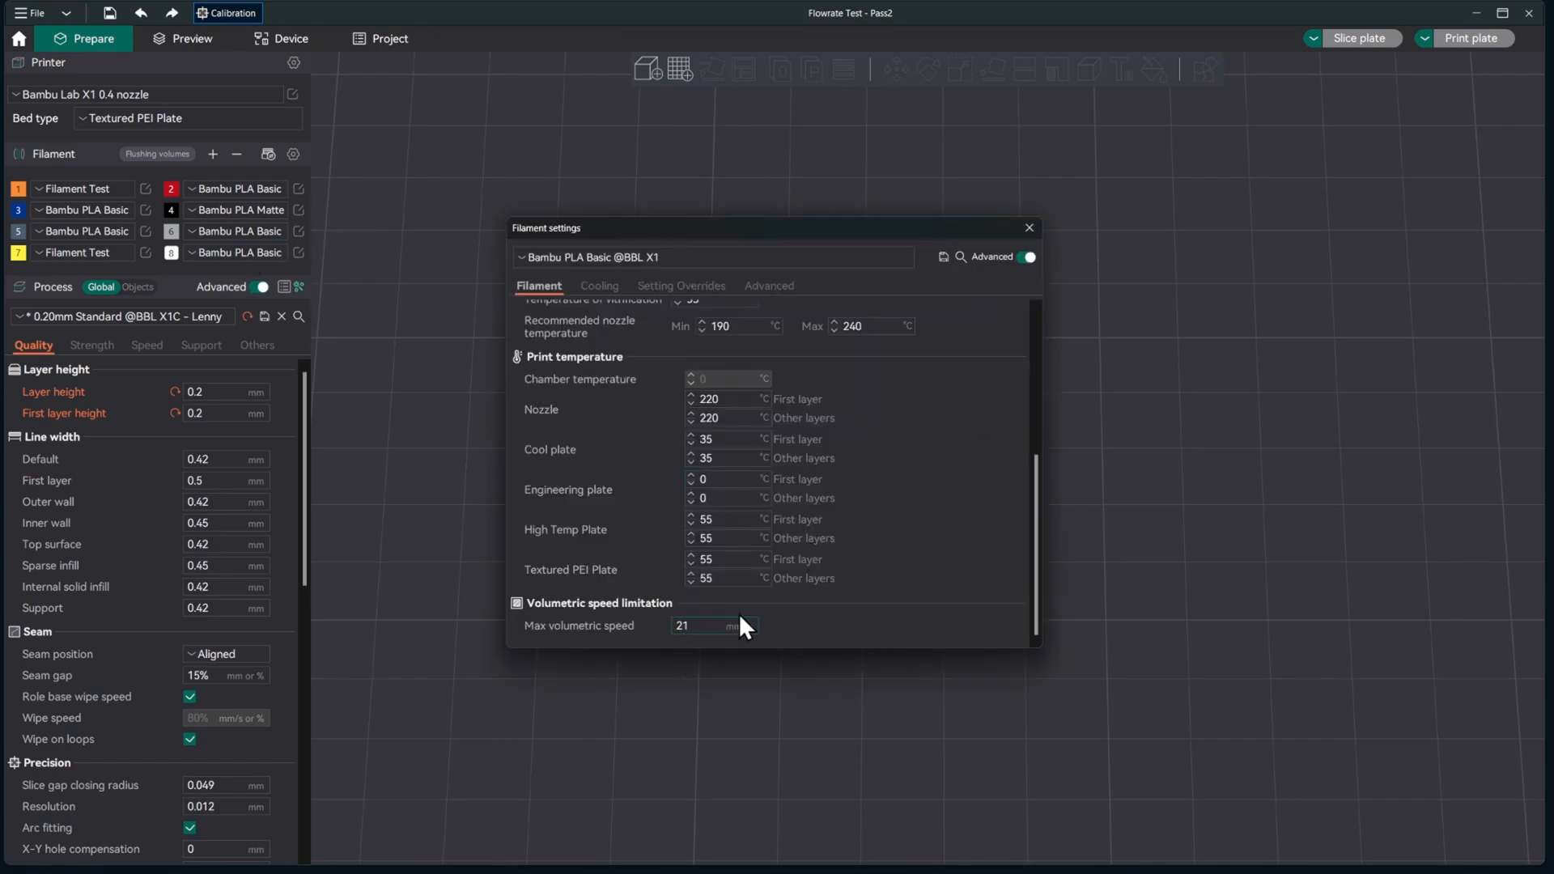
left_click(1029, 229)
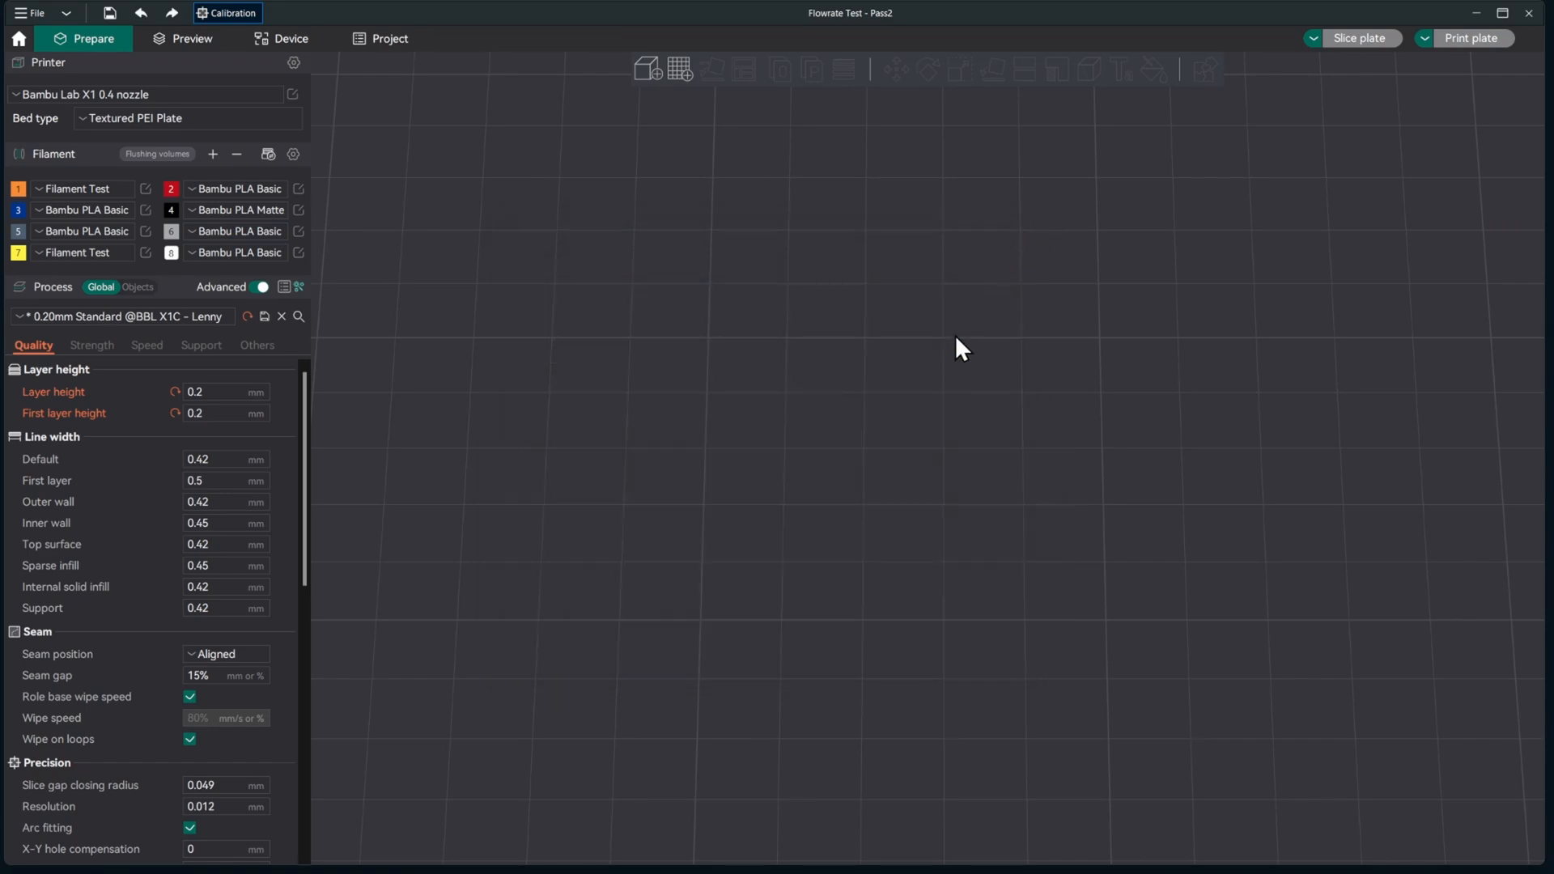
Generate a max flowrate test running from 10 to 30 mm³/s in steps of 0.5 mm³/s.
scroll(813, 434, "down", 3)
scroll(811, 437, "down", 2)
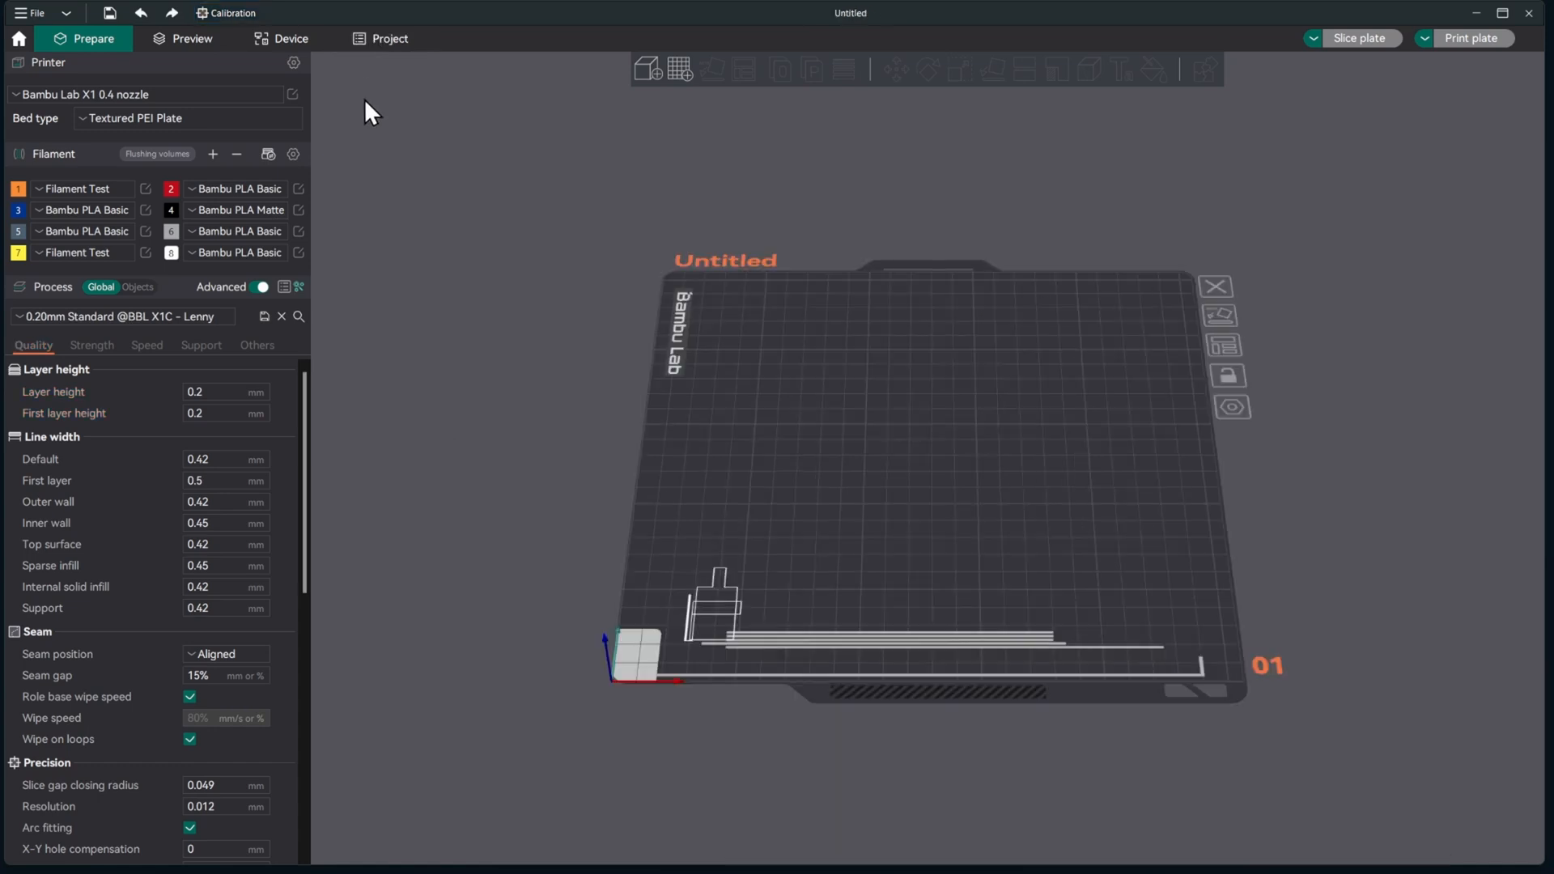
left_click(230, 12)
mouse_move(272, 84)
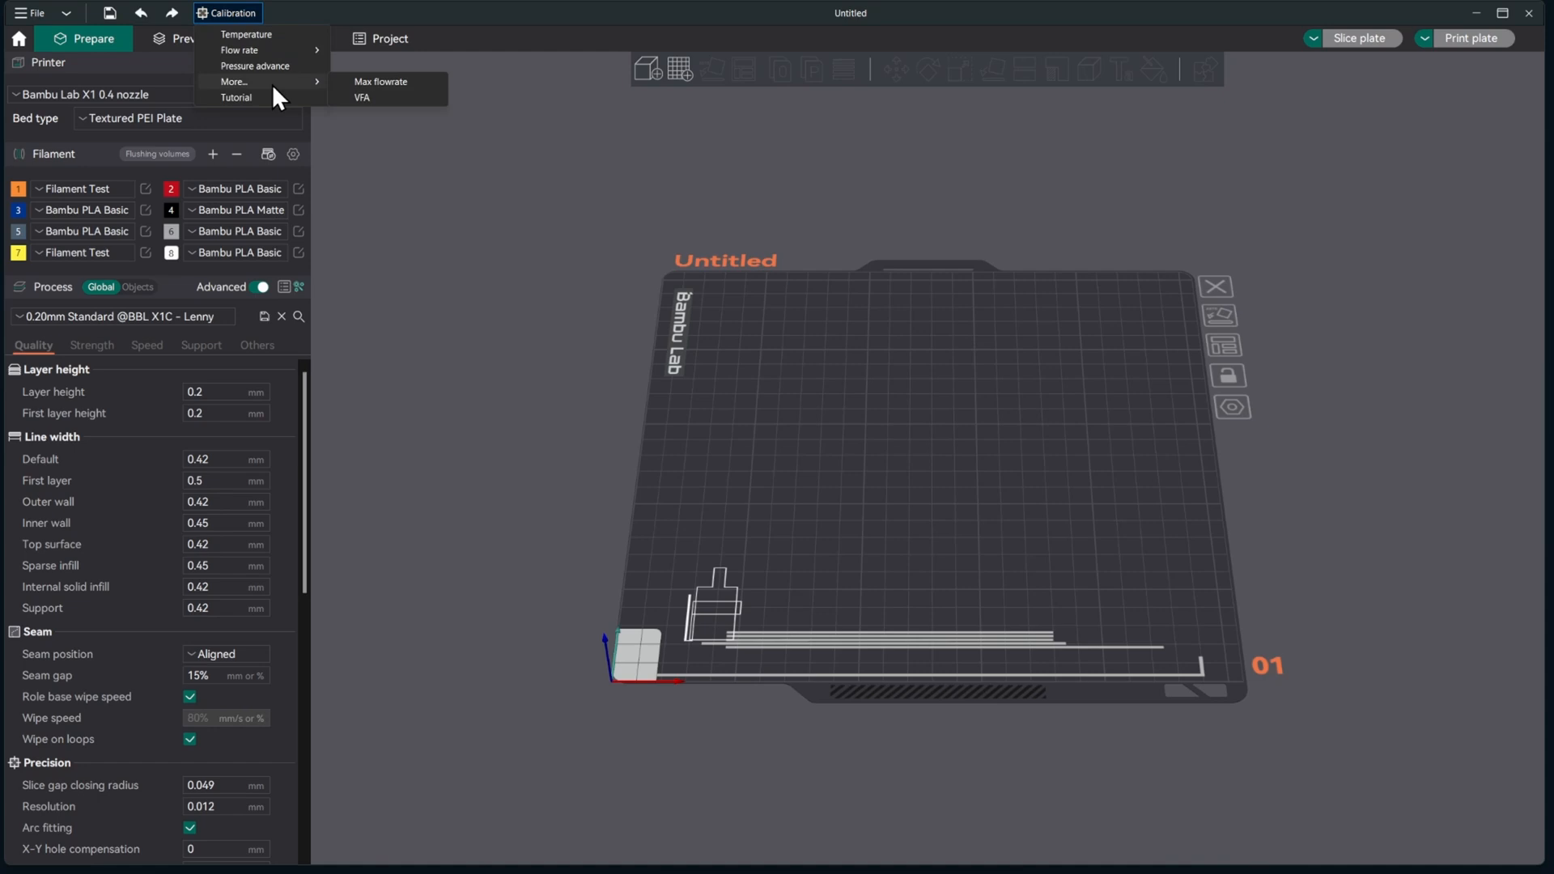
left_click(374, 80)
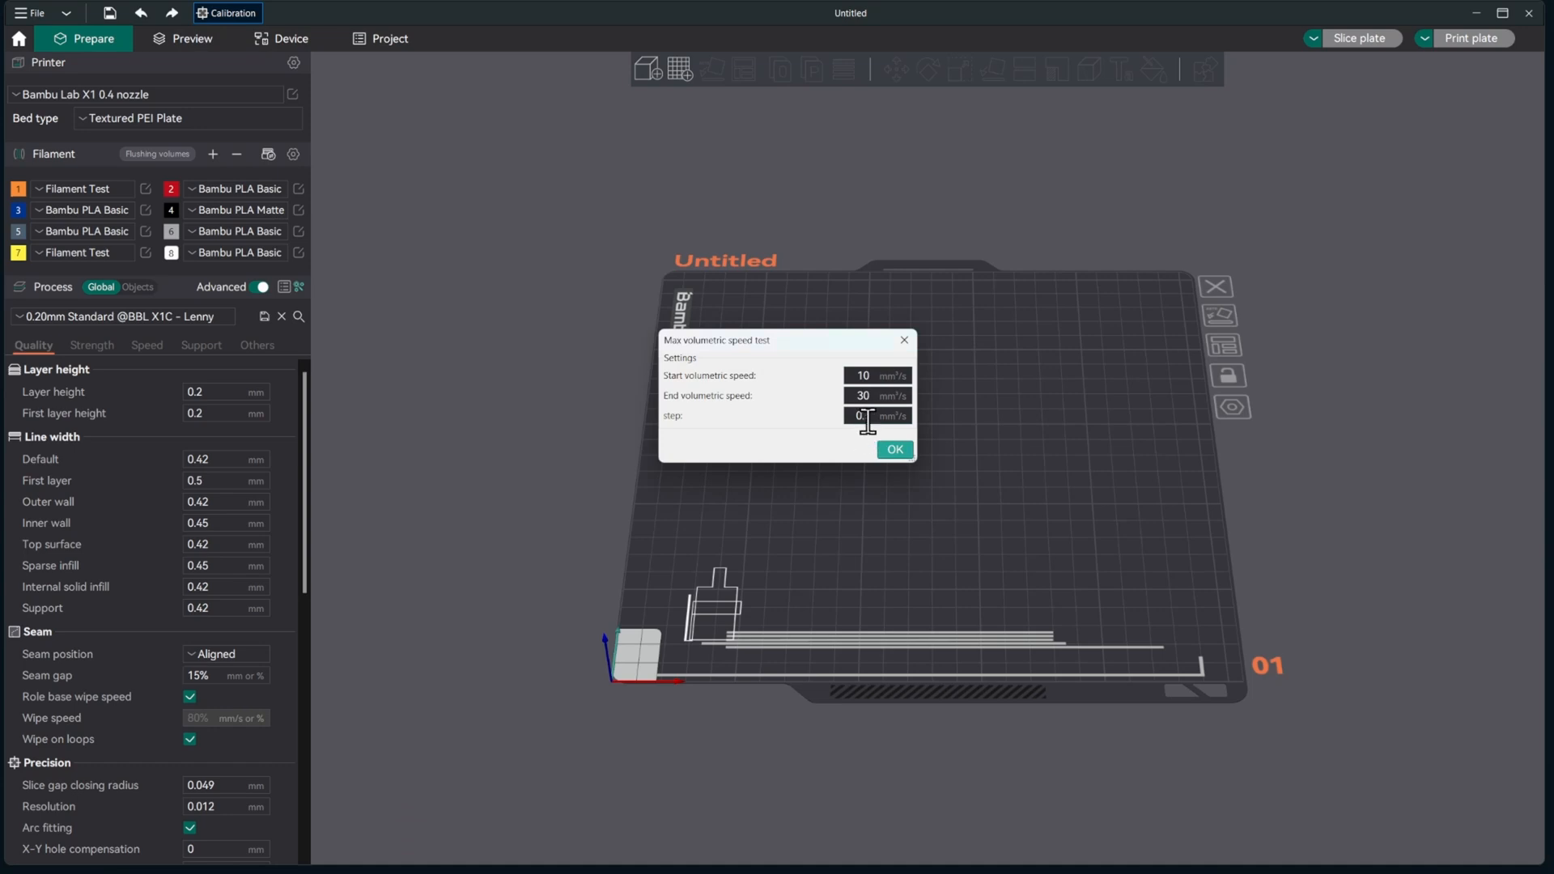
left_click(895, 450)
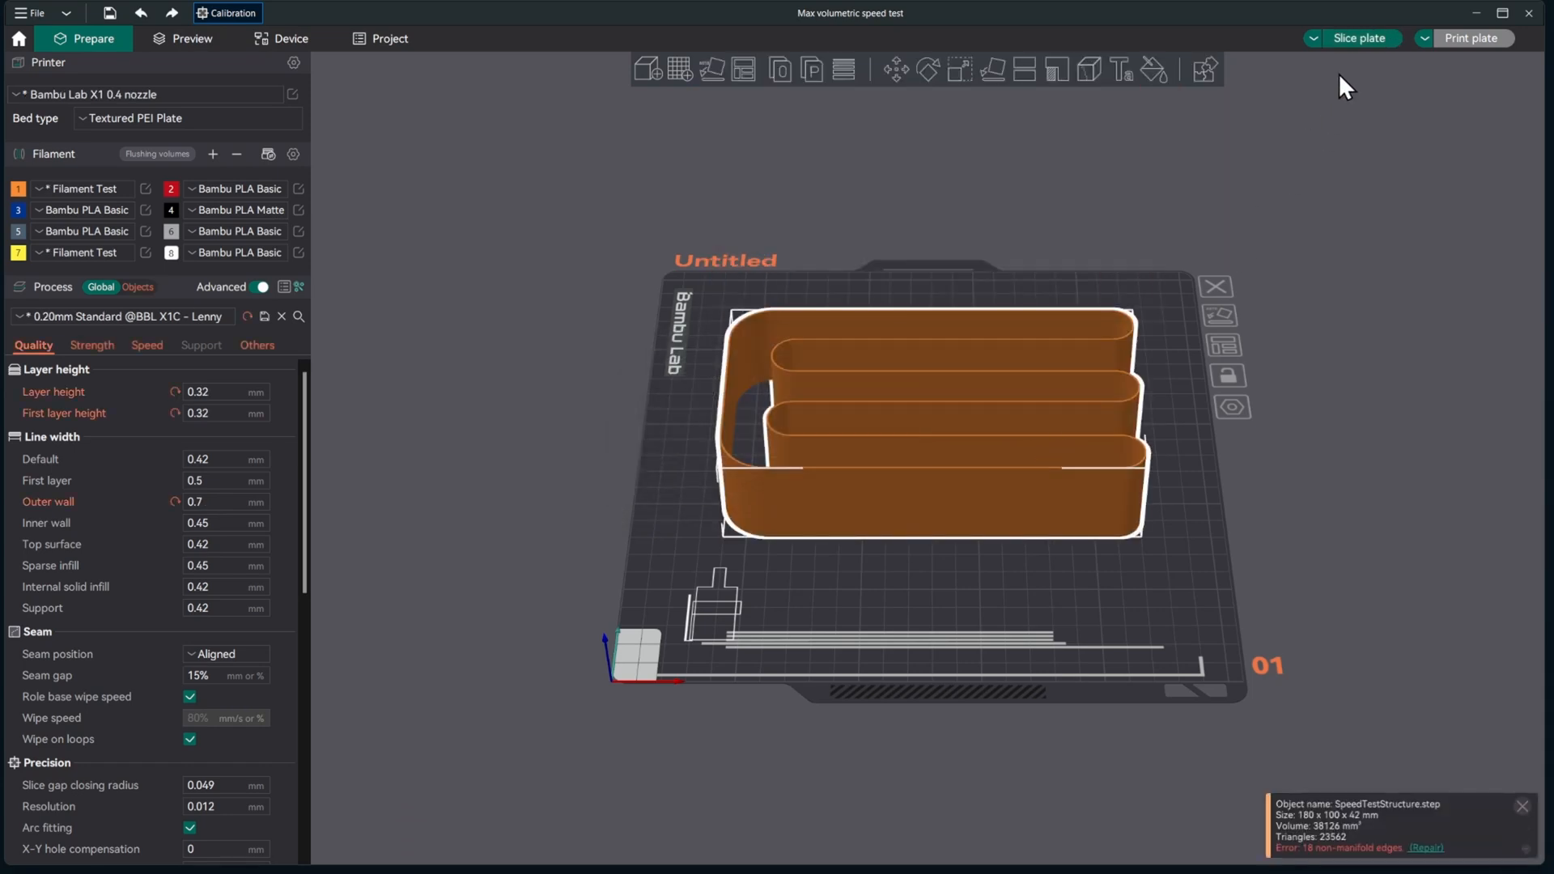
Slice the max volumetric speed test, inspect its flow rate preview from the side, and print the plate.
left_click(1362, 39)
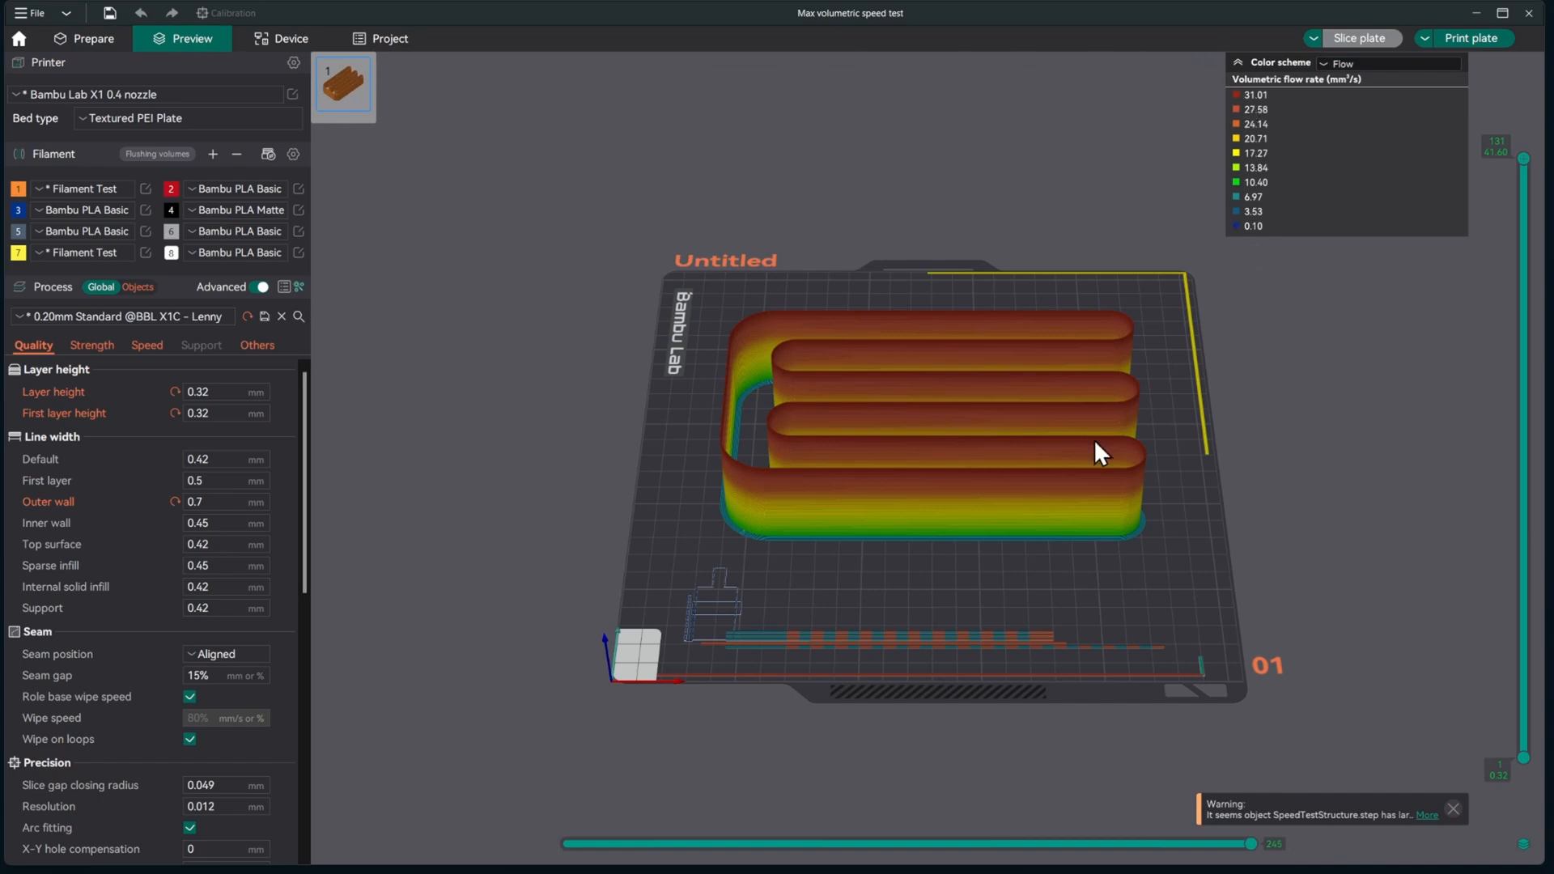
scroll(693, 555, "up", 5)
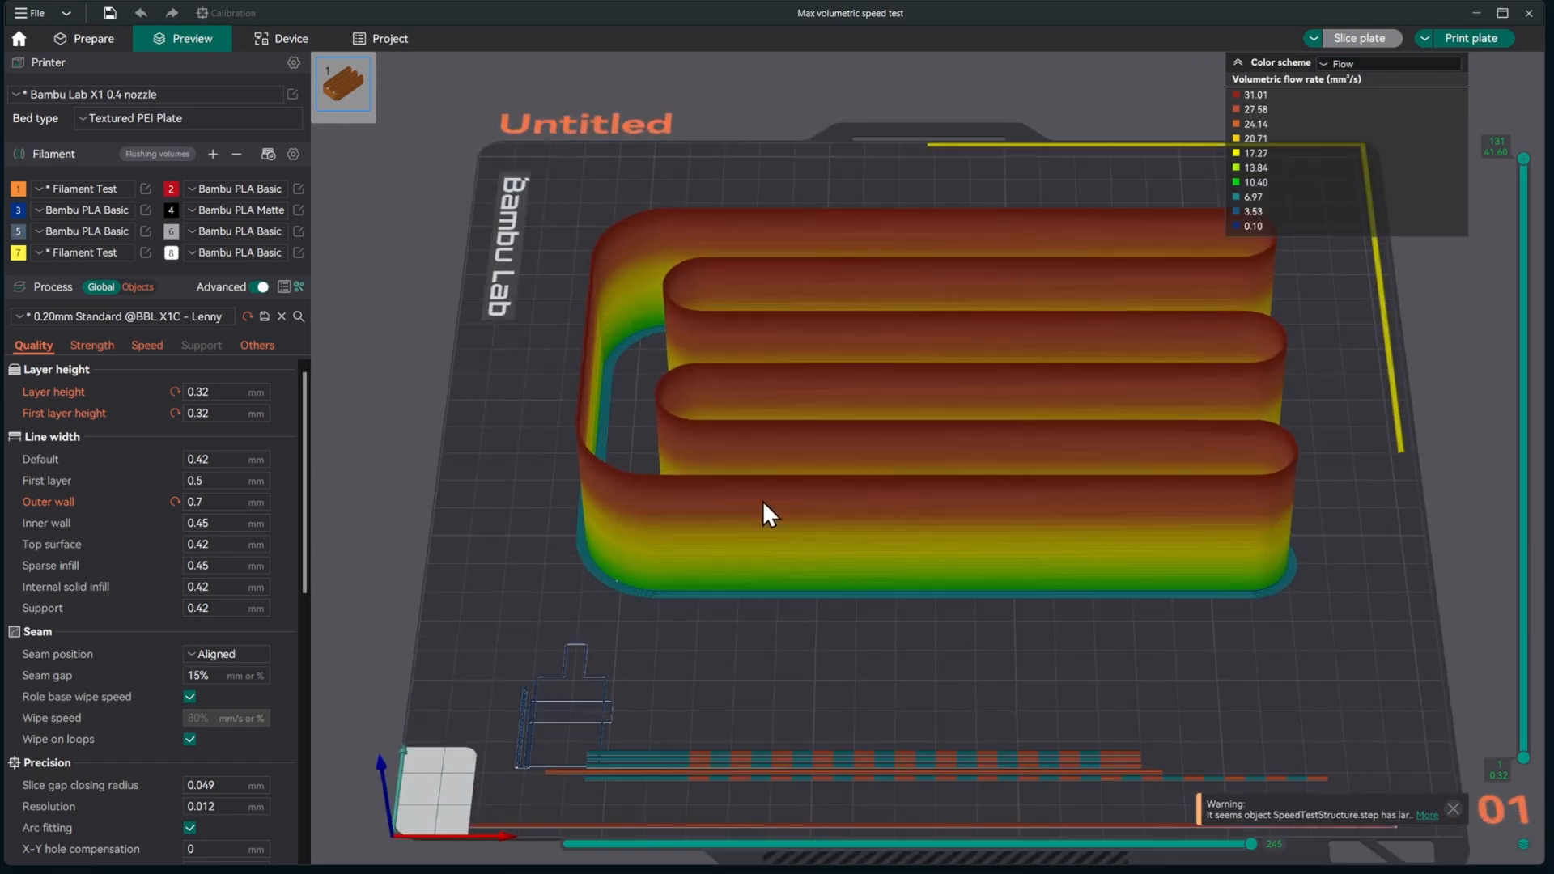
left_click_drag(557, 595, 620, 564)
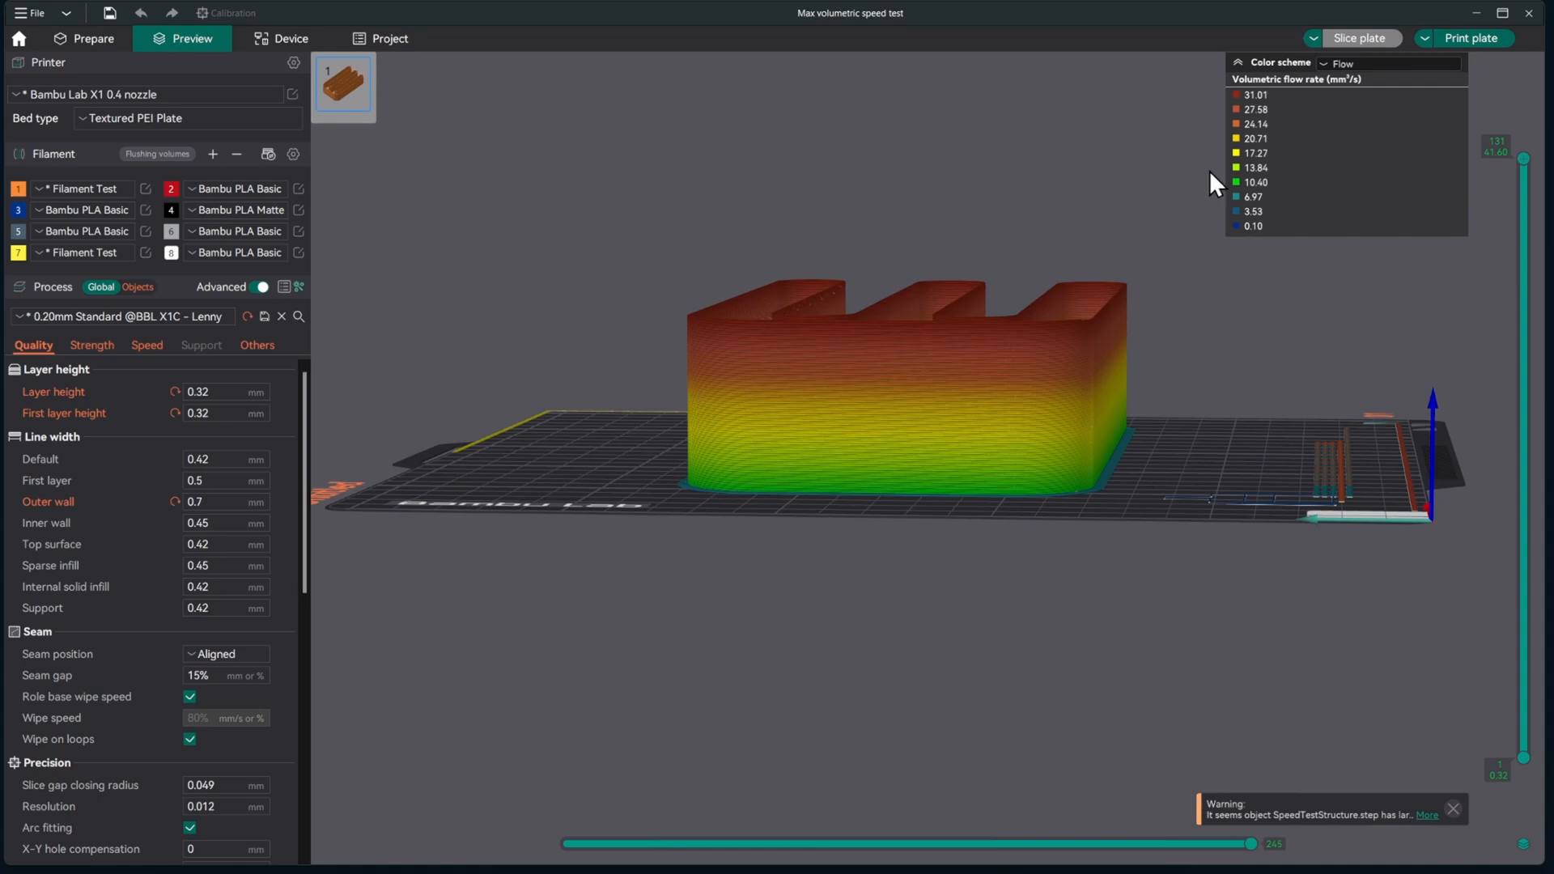
left_click(1470, 42)
Set the max volumetric speed of the orange Filament Test preset to 15 mm³/s and save the preset.
left_click(145, 188)
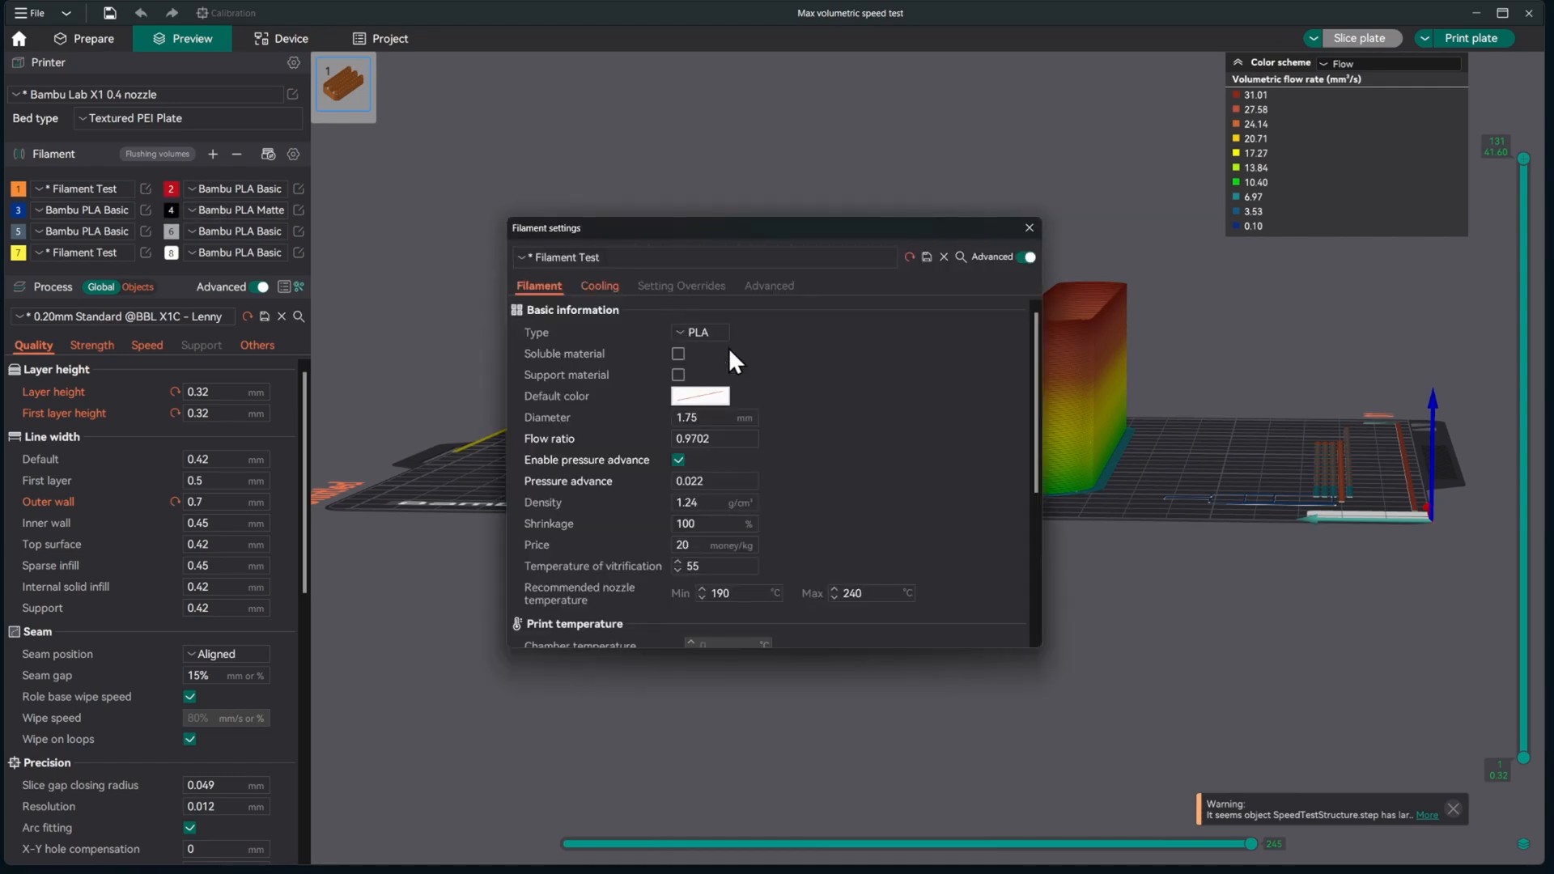
scroll(838, 455, "down", 5)
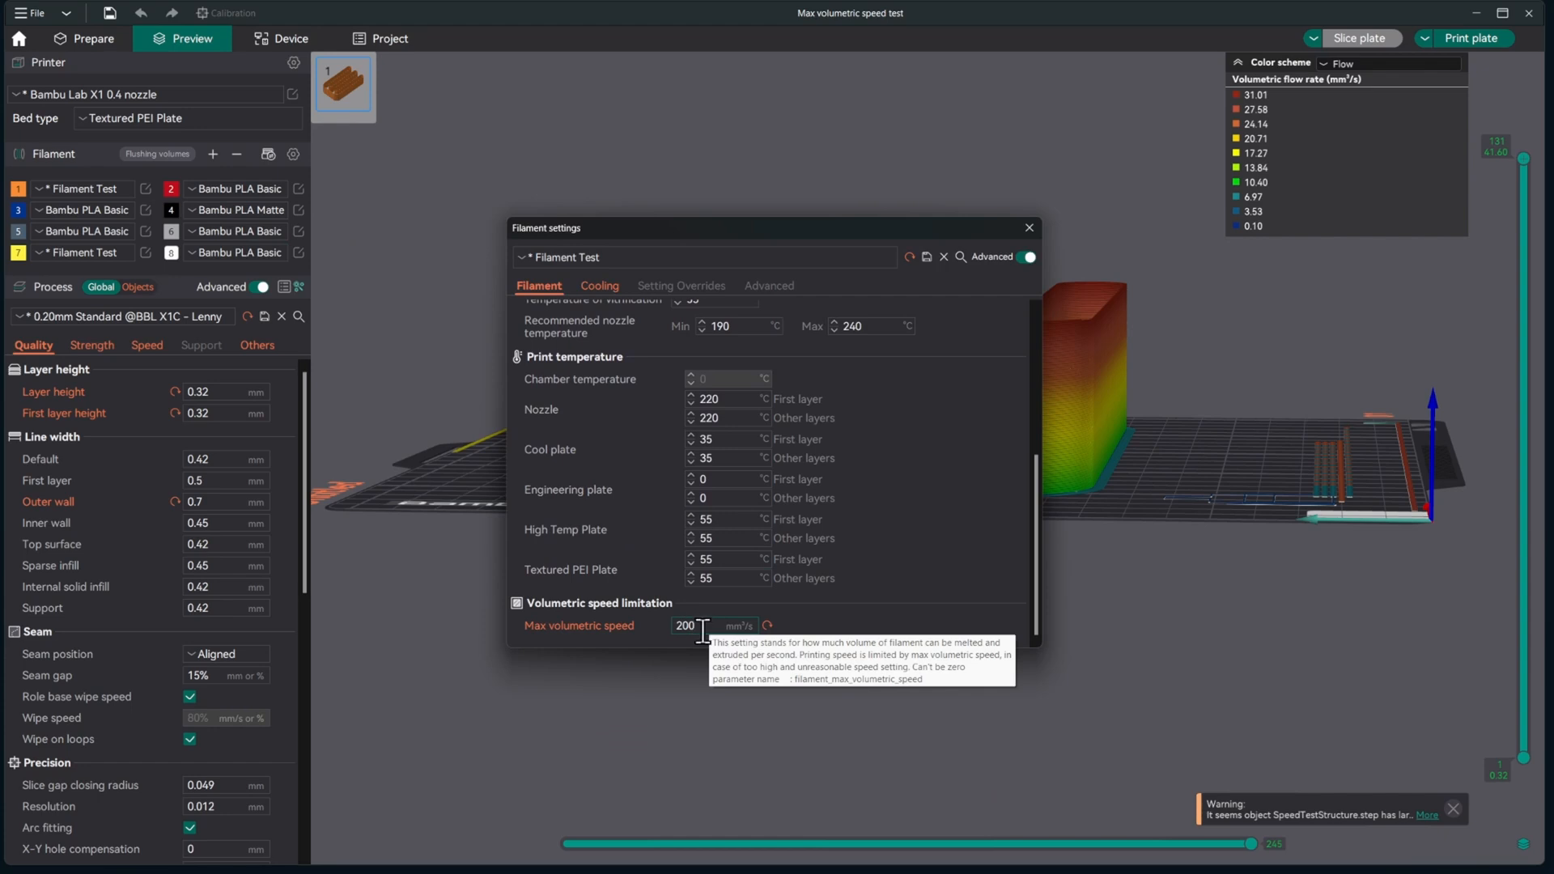
left_click_drag(701, 630, 665, 628)
type("15")
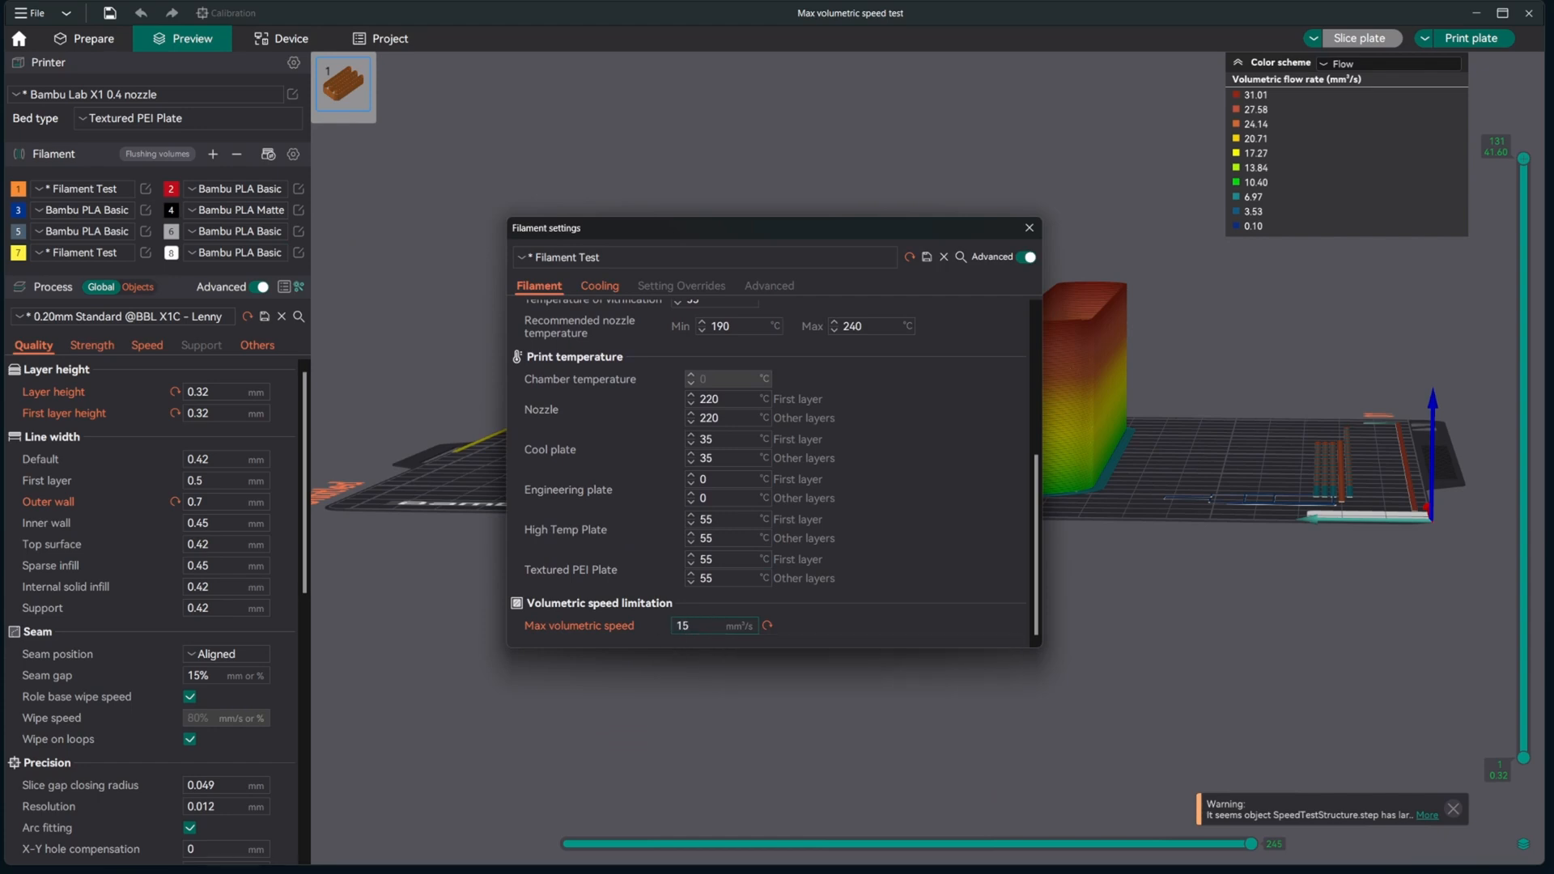
left_click(928, 257)
left_click(832, 487)
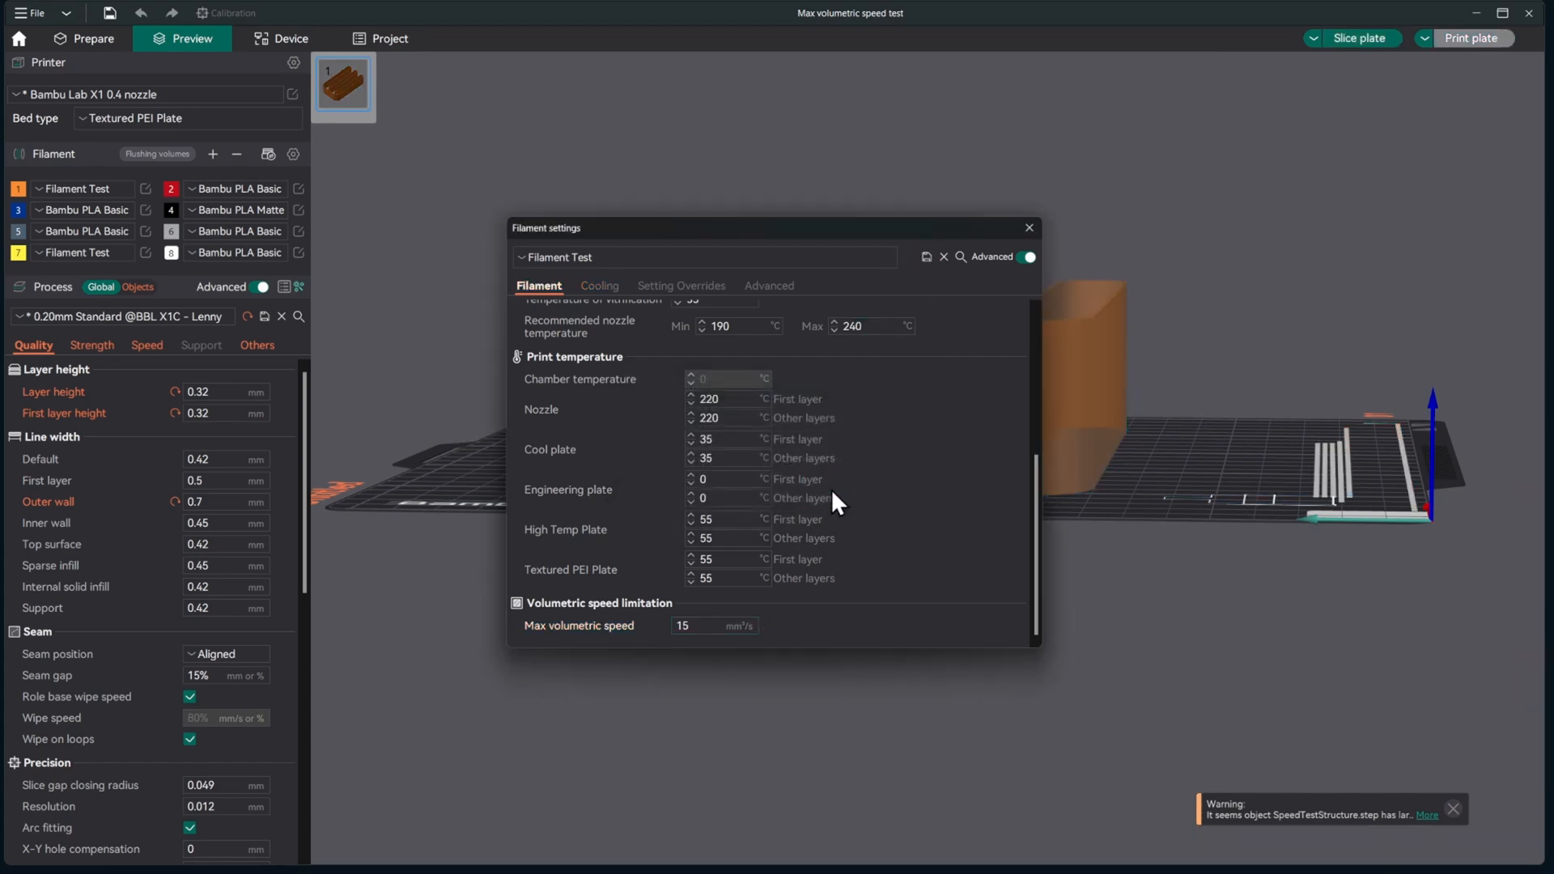